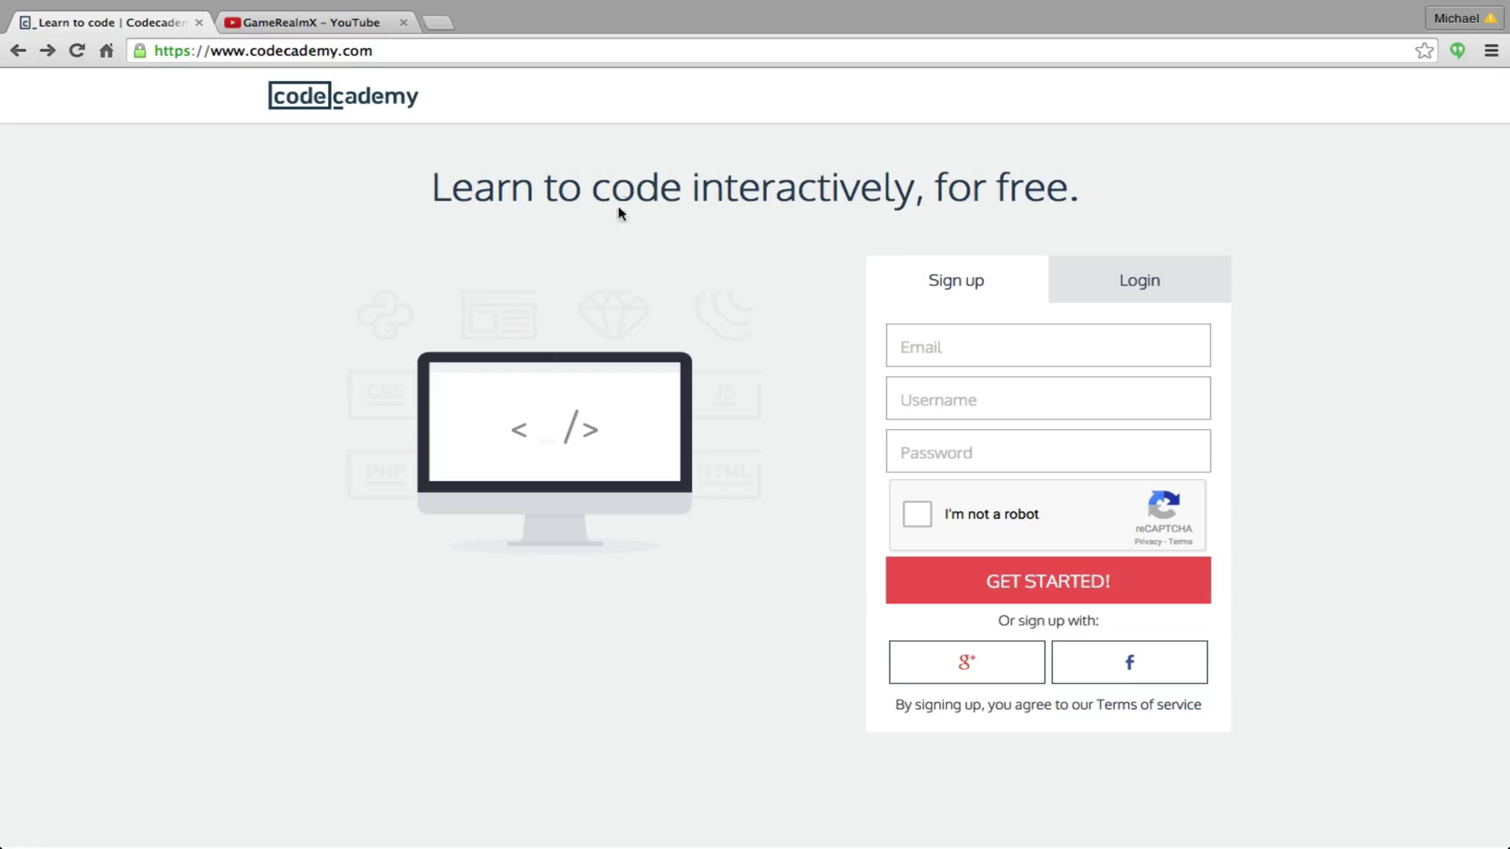
Reload the Codecademy site from the address bar
left_click_drag(592, 191, 711, 228)
left_click(711, 228)
left_click(284, 51)
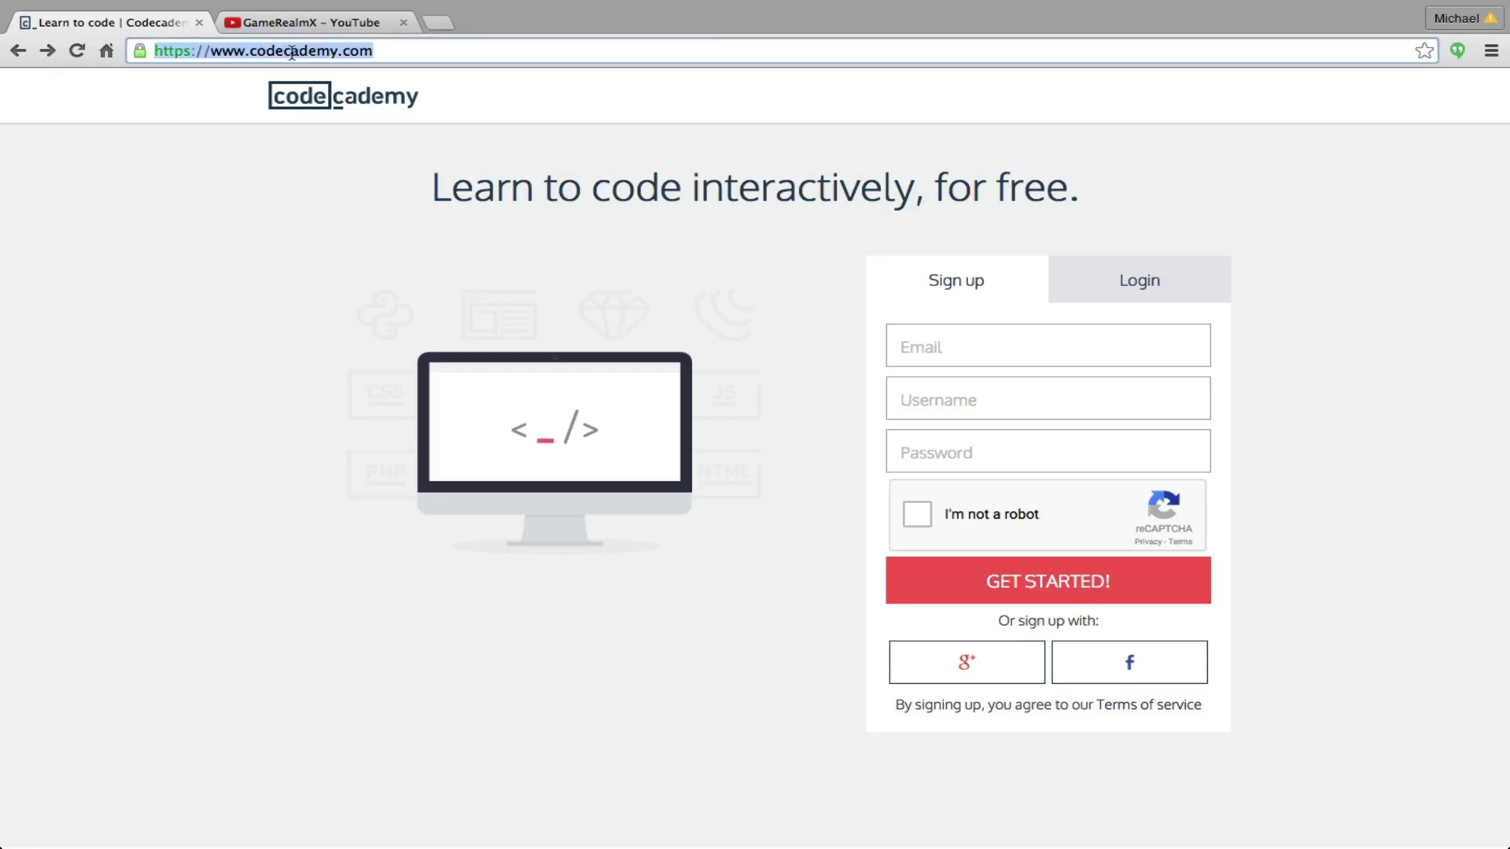
type("a")
key("BackSpace")
key("BackSpace")
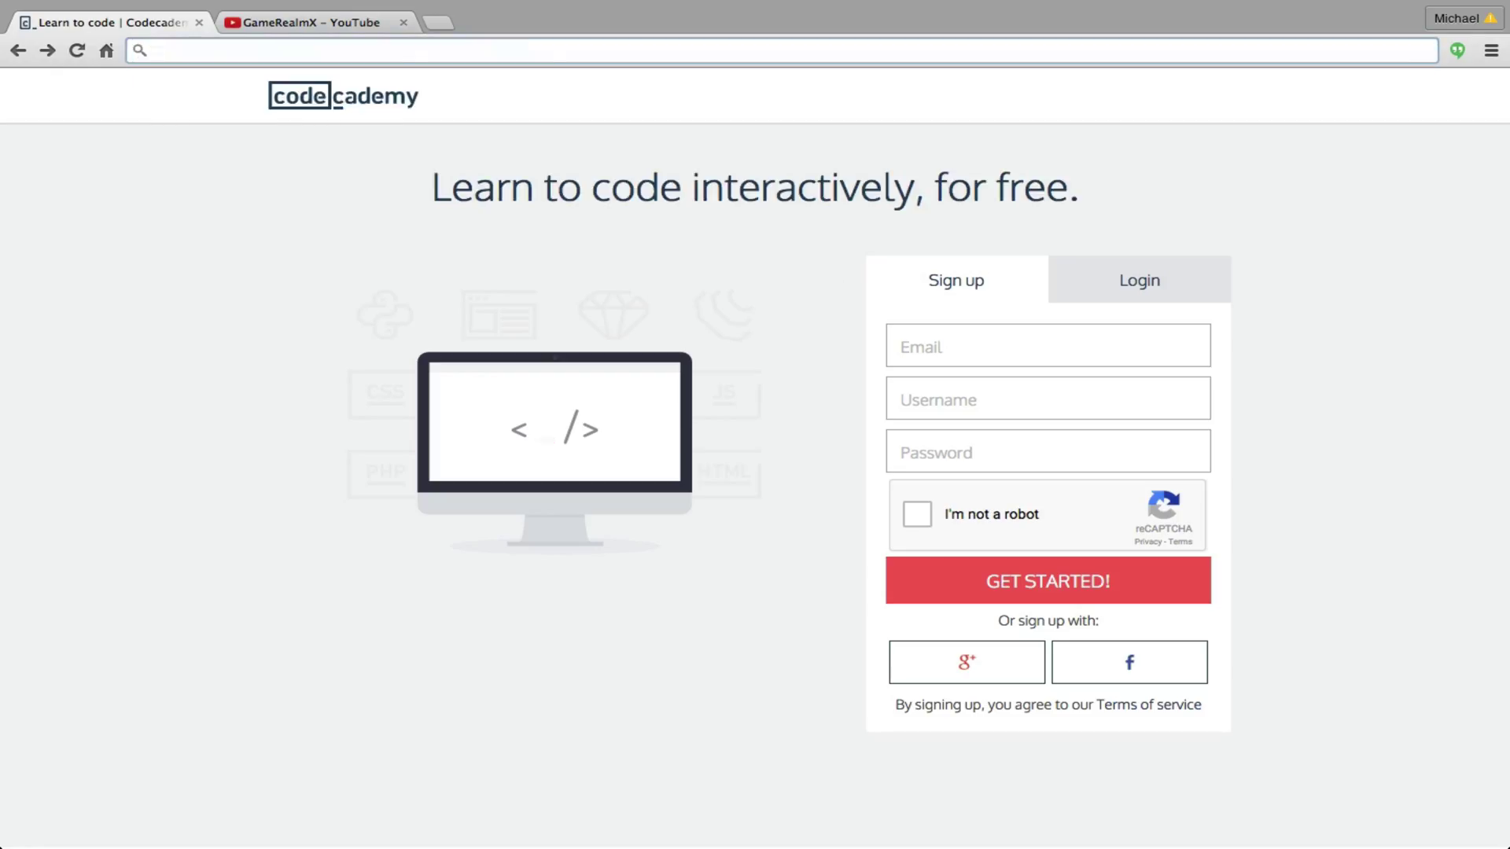
type("code")
key("Return")
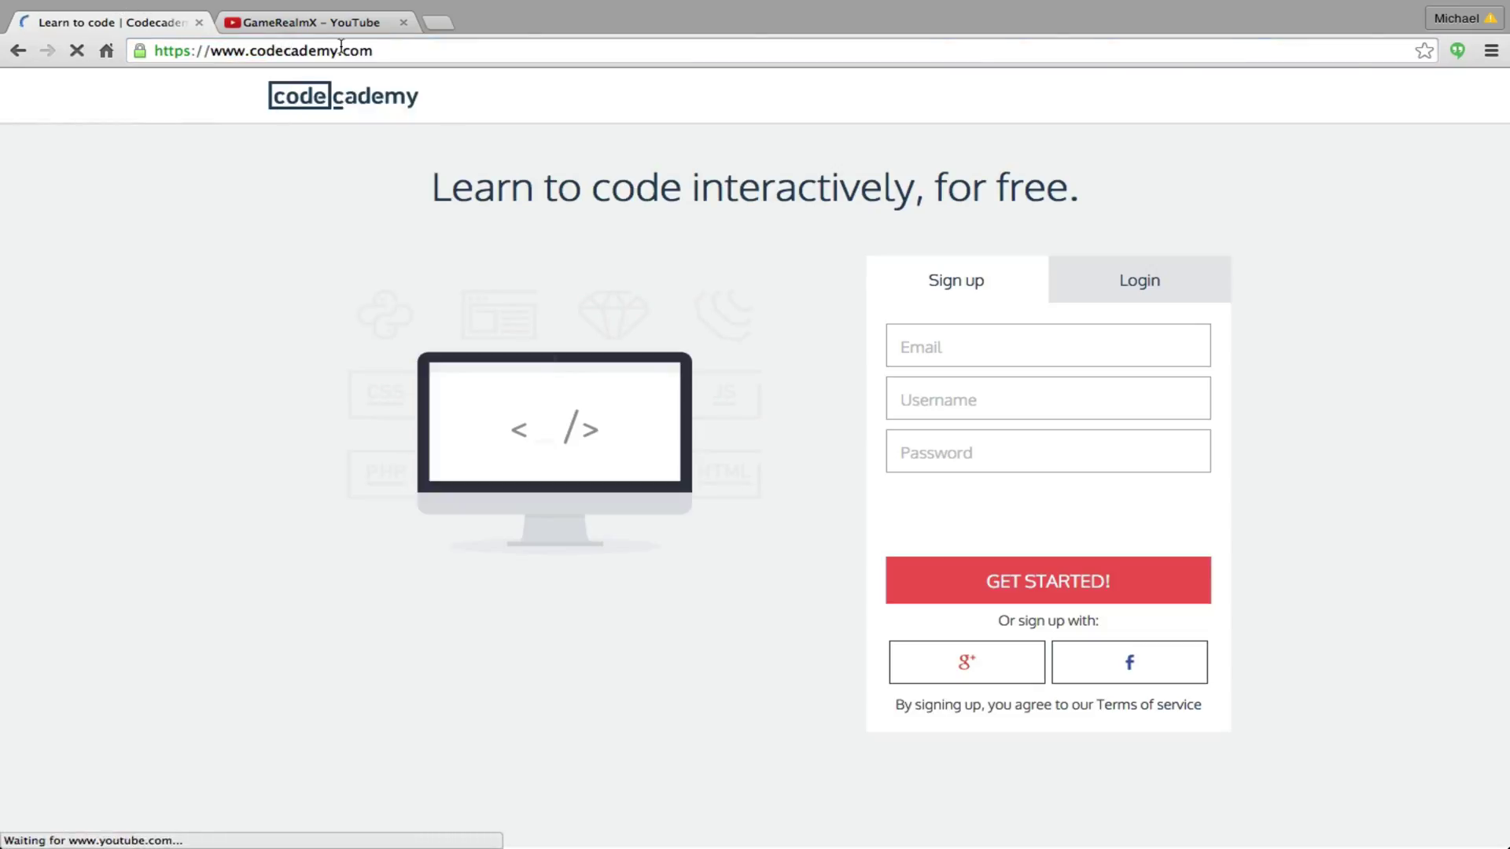
left_click(281, 51)
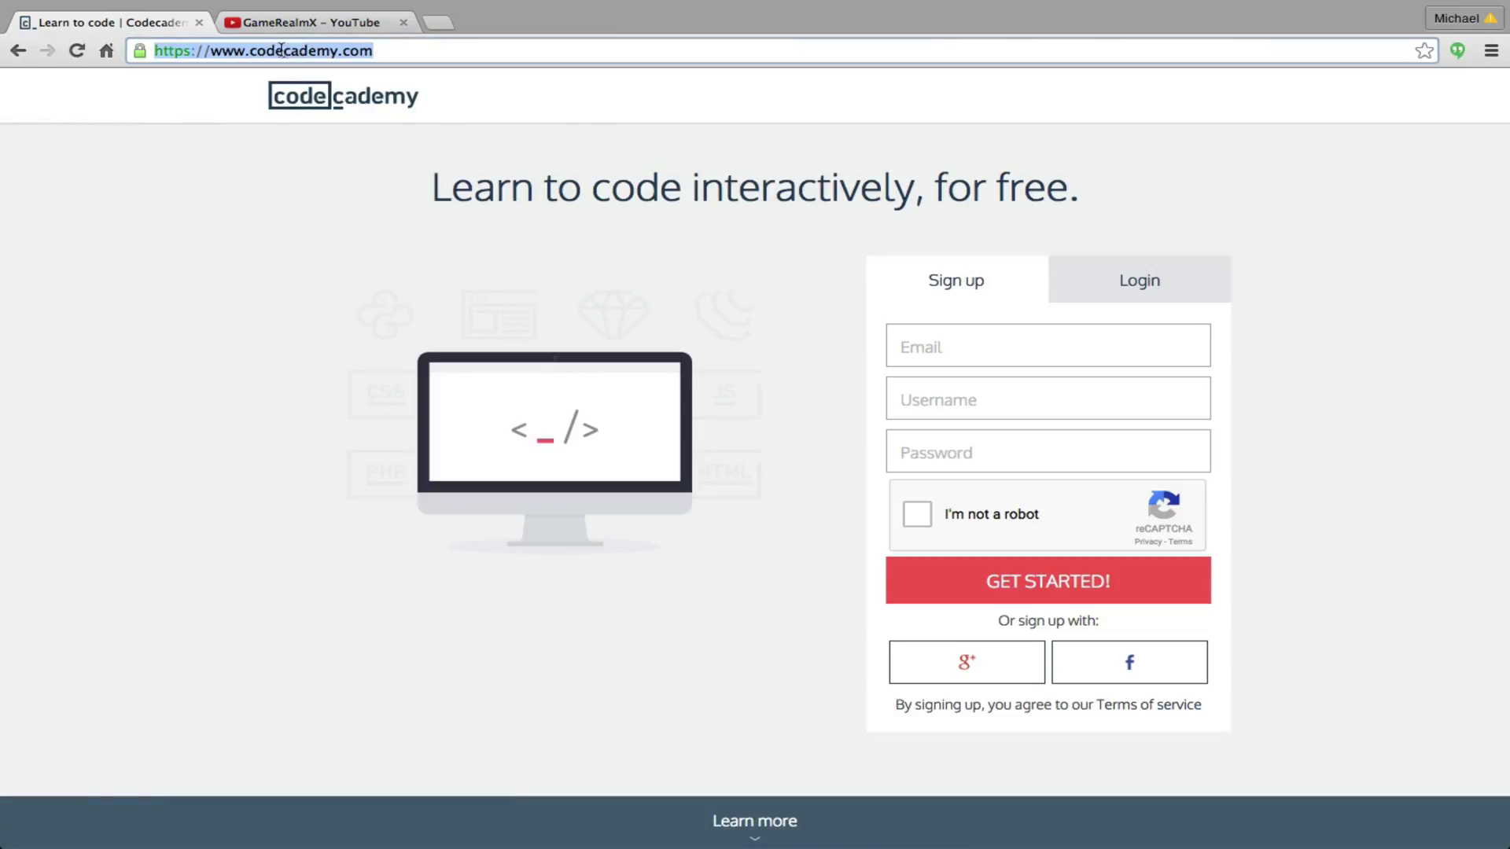
left_click(282, 50)
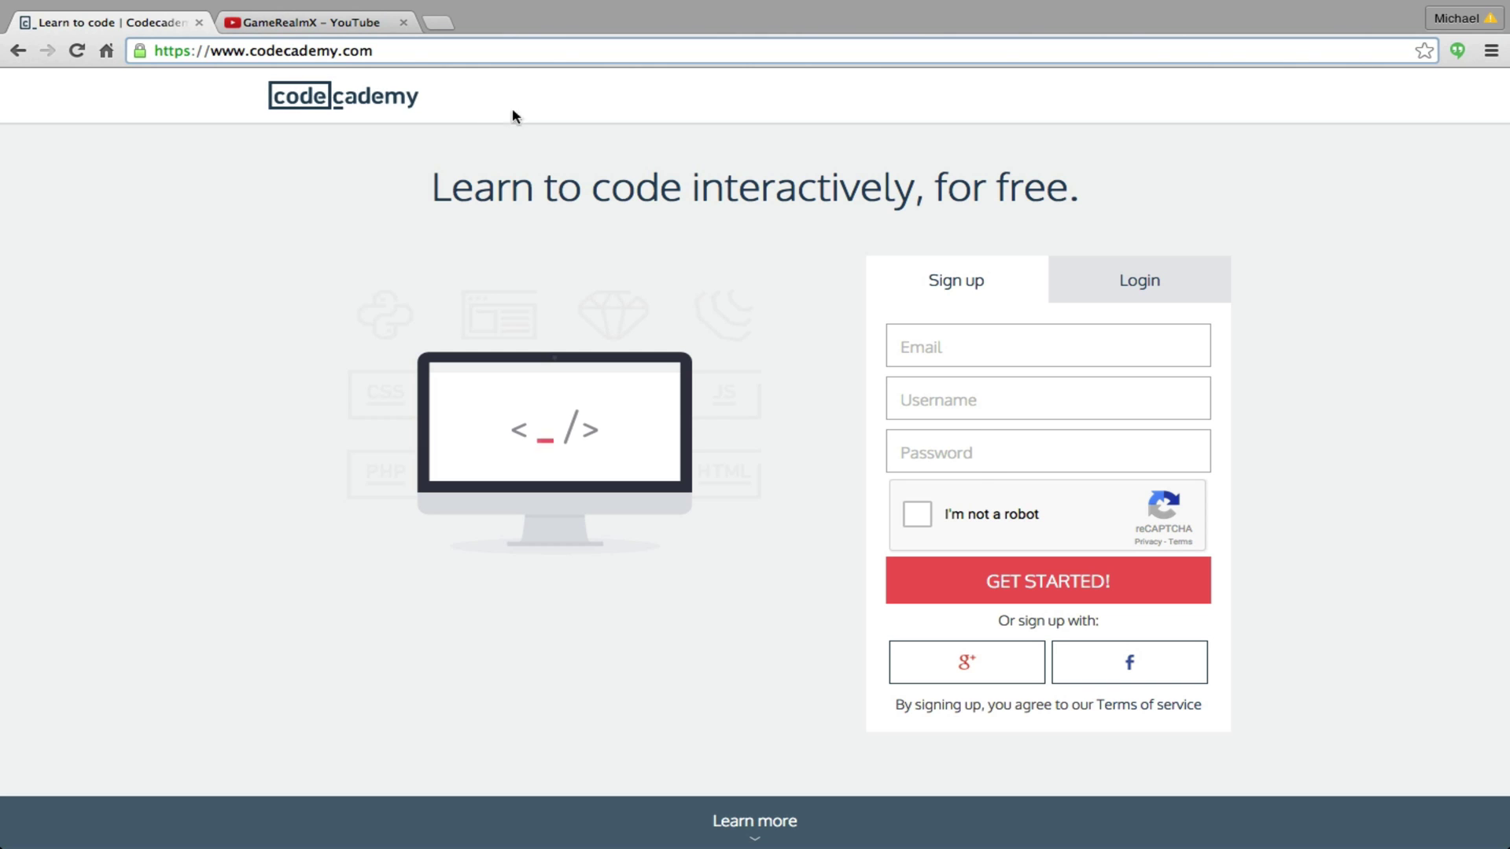
scroll(984, 484, "down", 5)
scroll(966, 478, "up", 5)
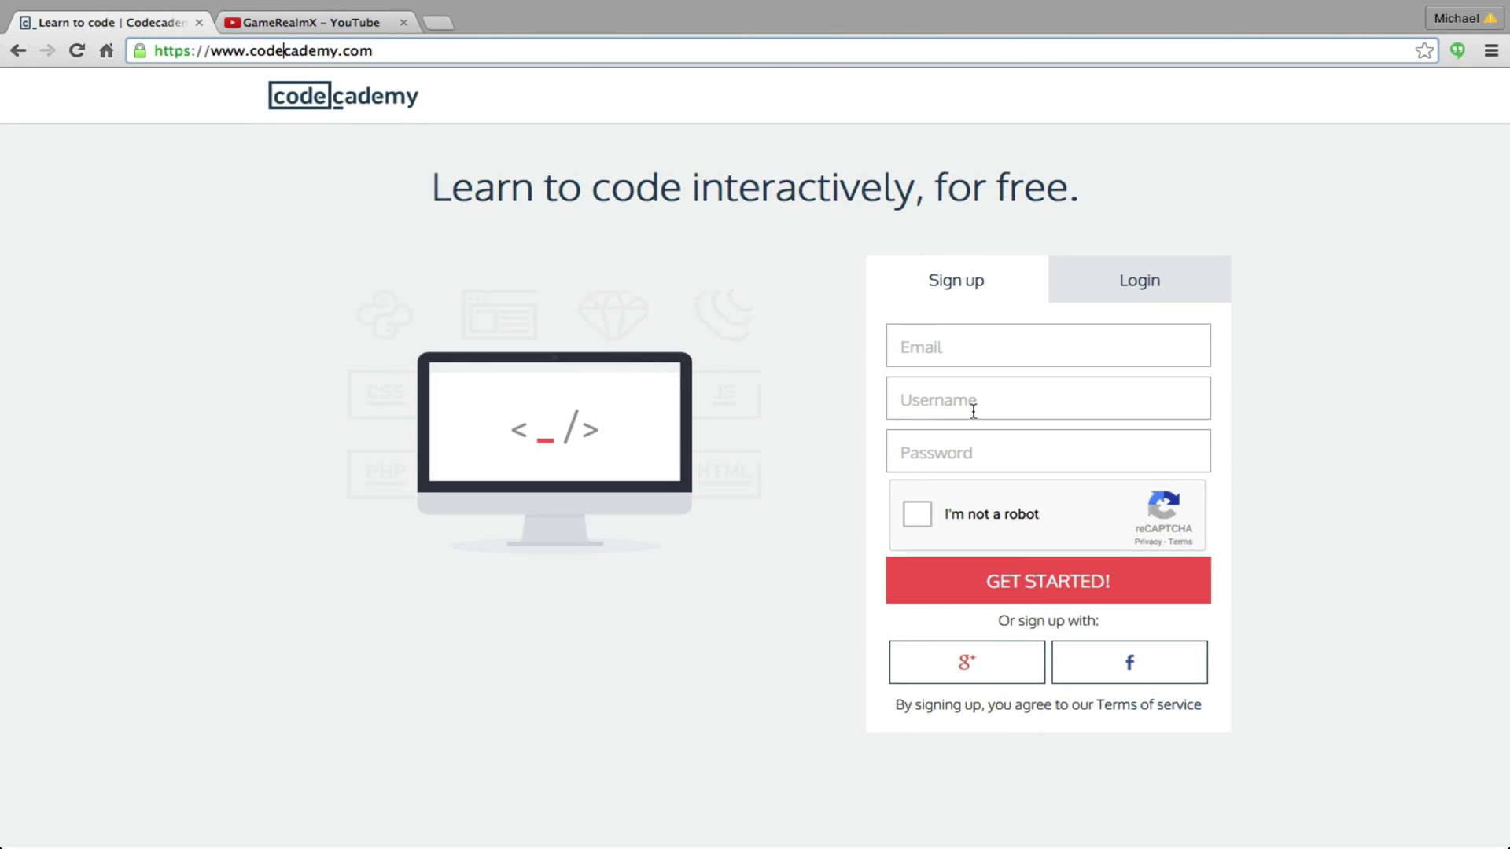
scroll(985, 437, "down", 1)
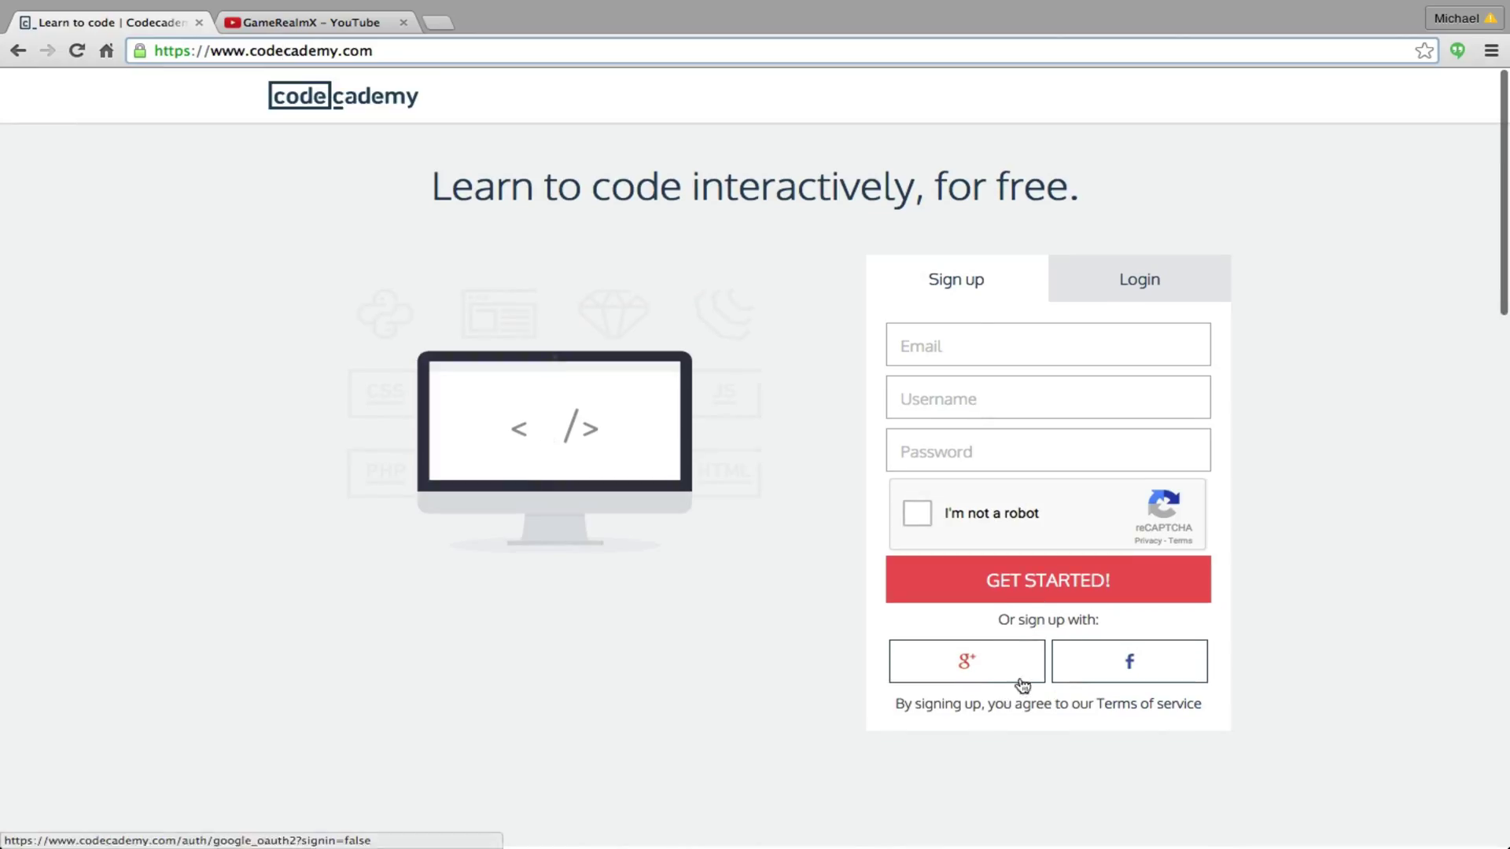
Pass the 'I'm not a robot' check and fill in the email, username and password fields
left_click(984, 350)
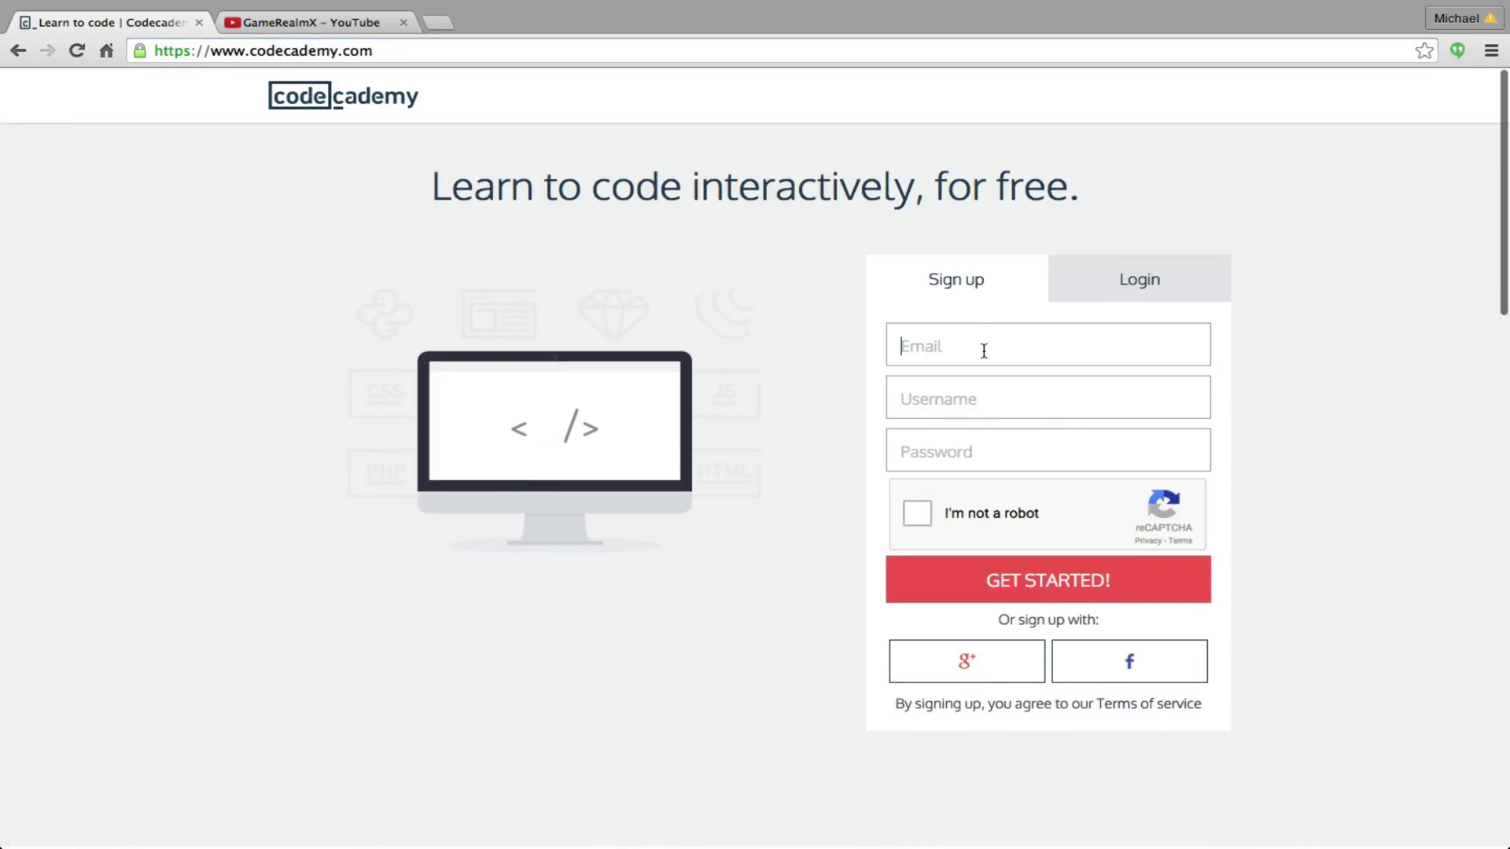
left_click(915, 514)
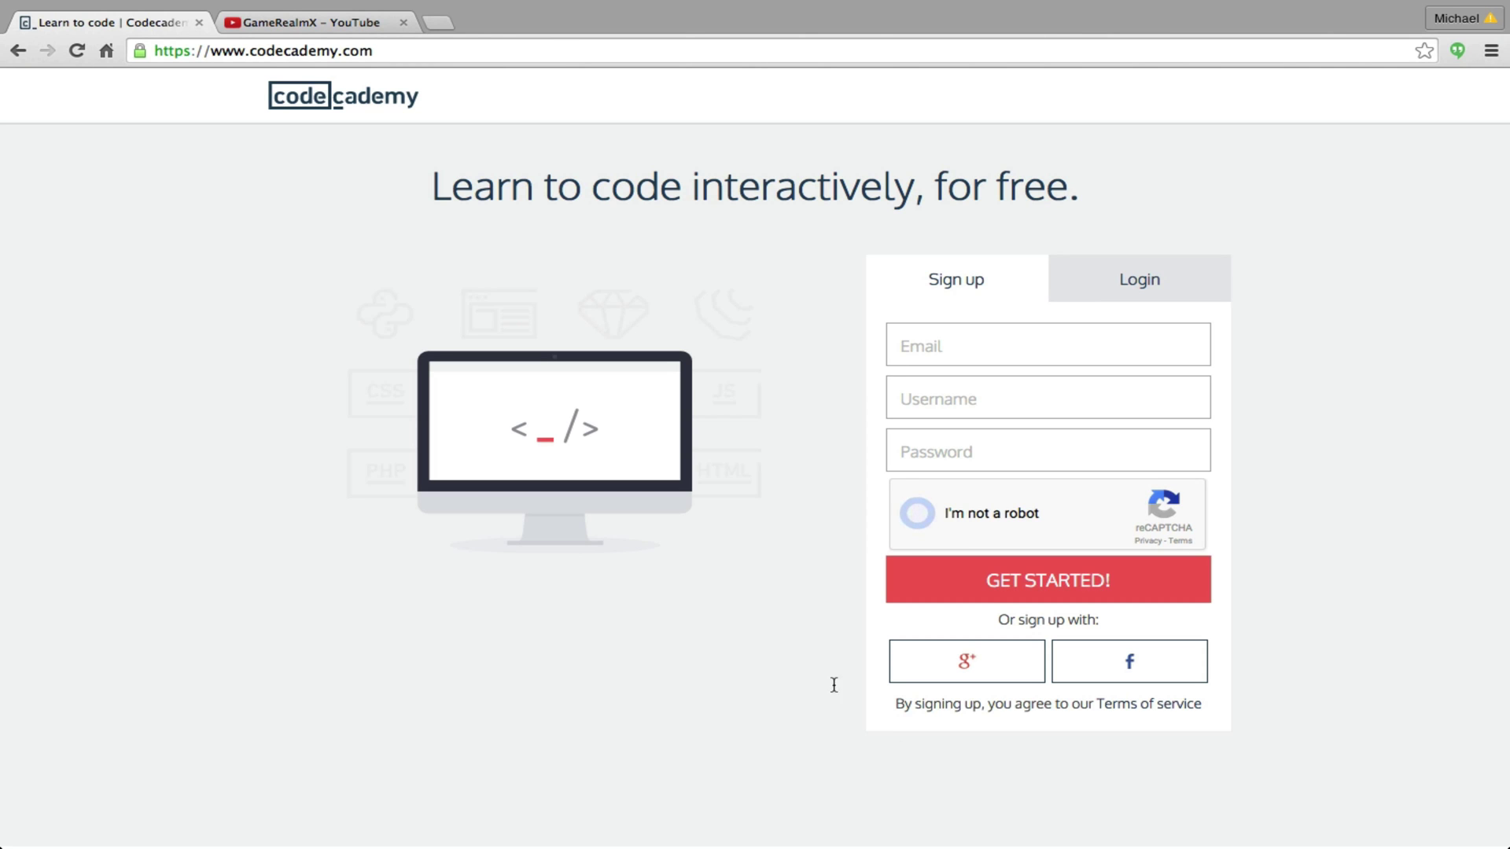
scroll(829, 637, "down", 2)
scroll(828, 635, "down", 1)
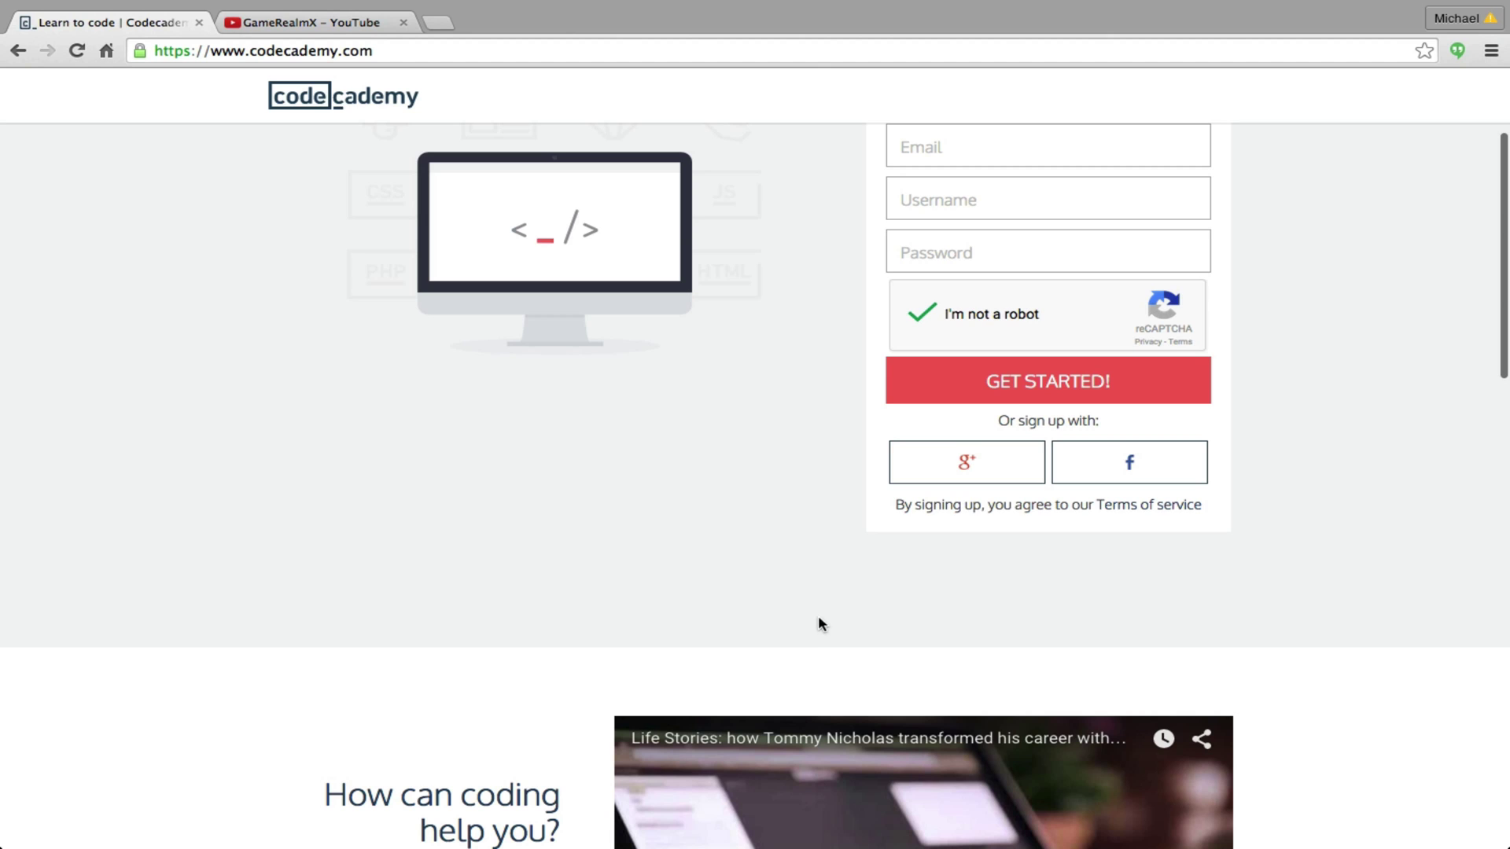
scroll(817, 615, "down", 4)
scroll(786, 569, "up", 3)
scroll(787, 569, "up", 5)
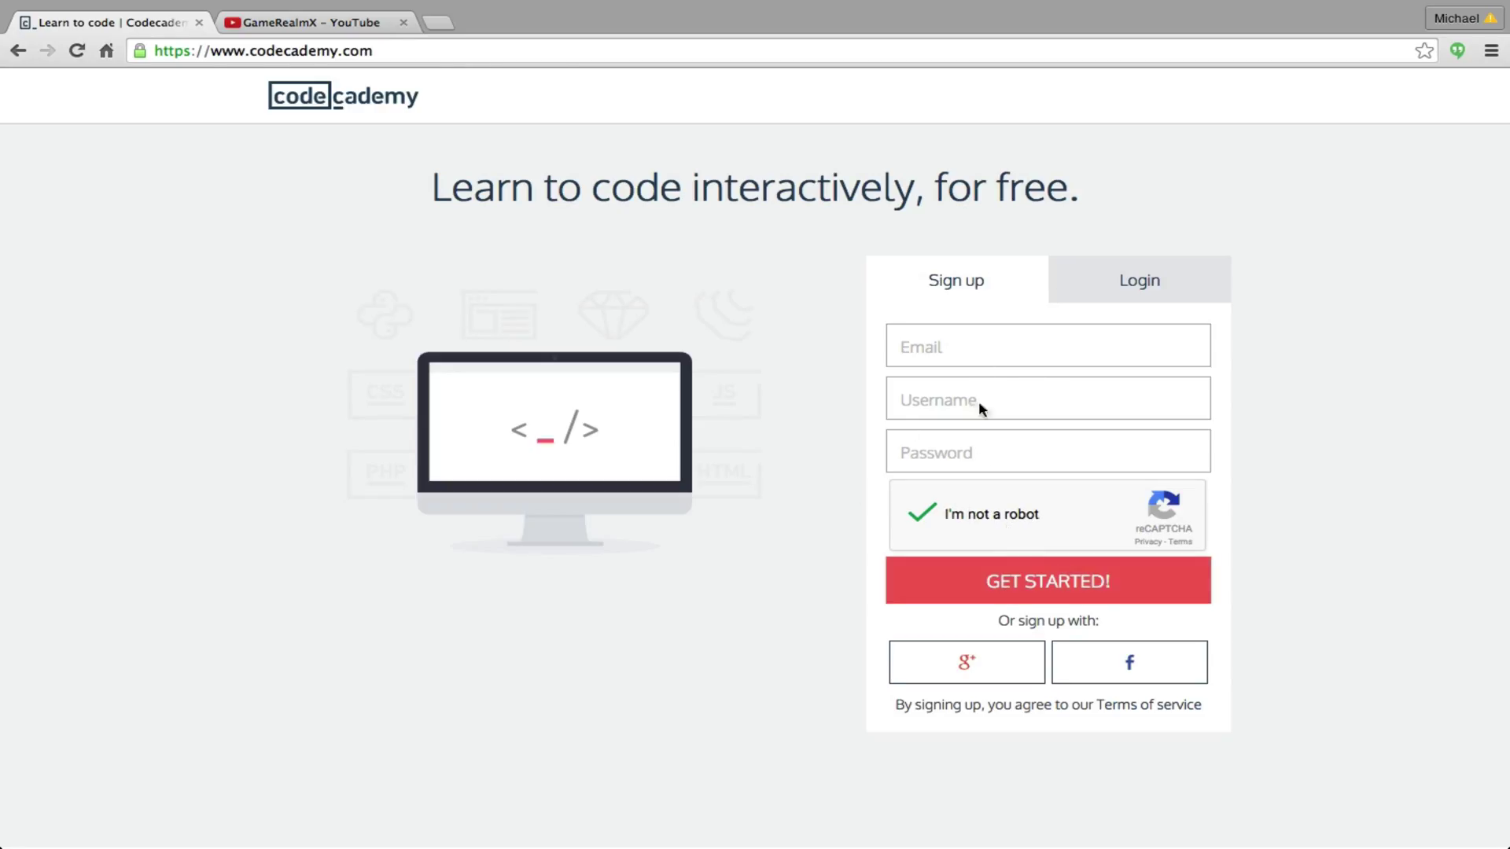
left_click(955, 400)
left_click(947, 345)
left_click(968, 385)
left_click(947, 351)
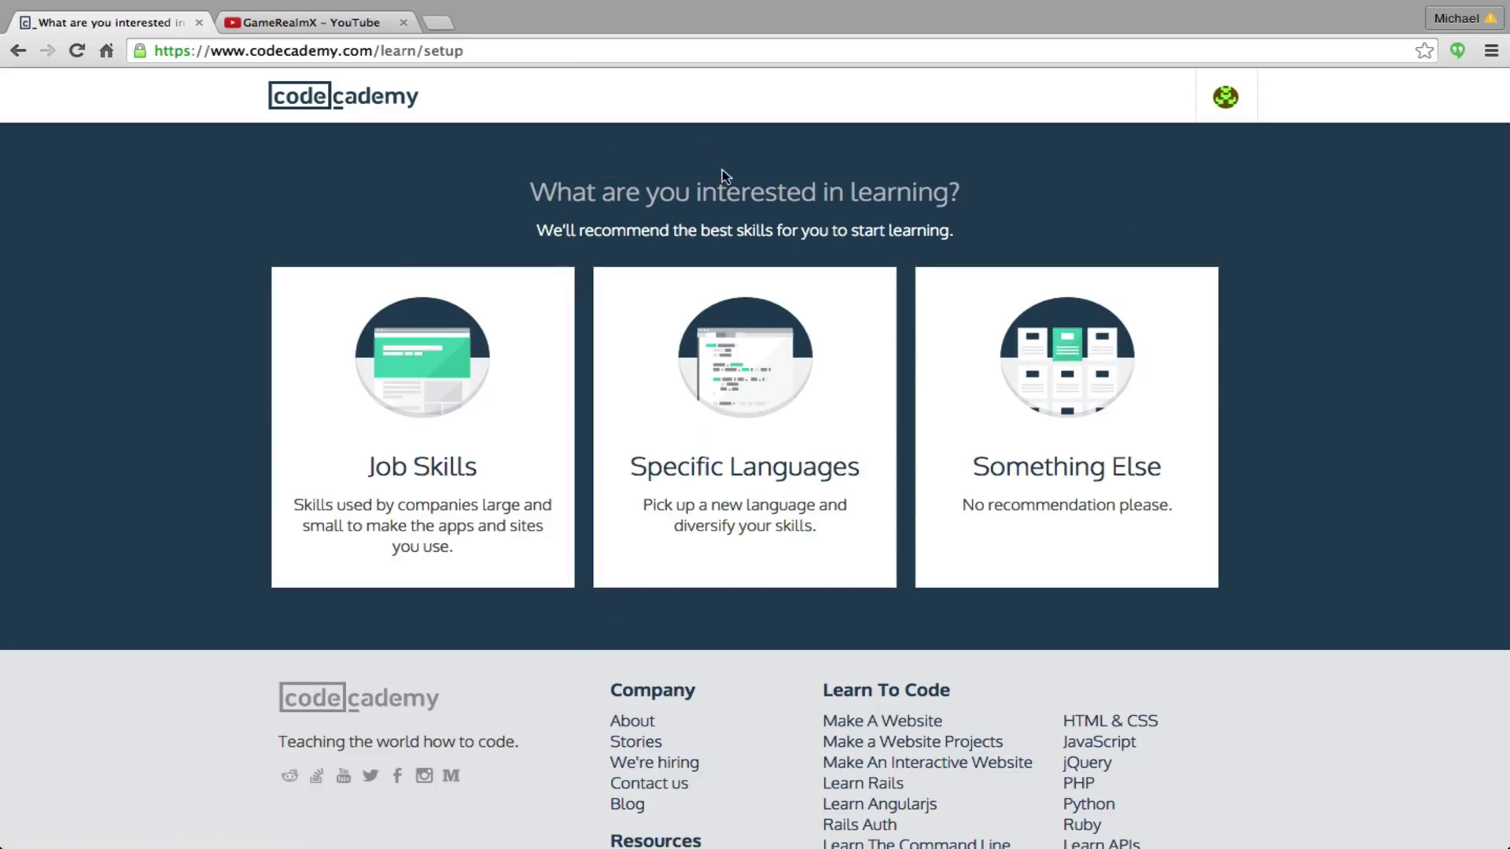
left_click(757, 439)
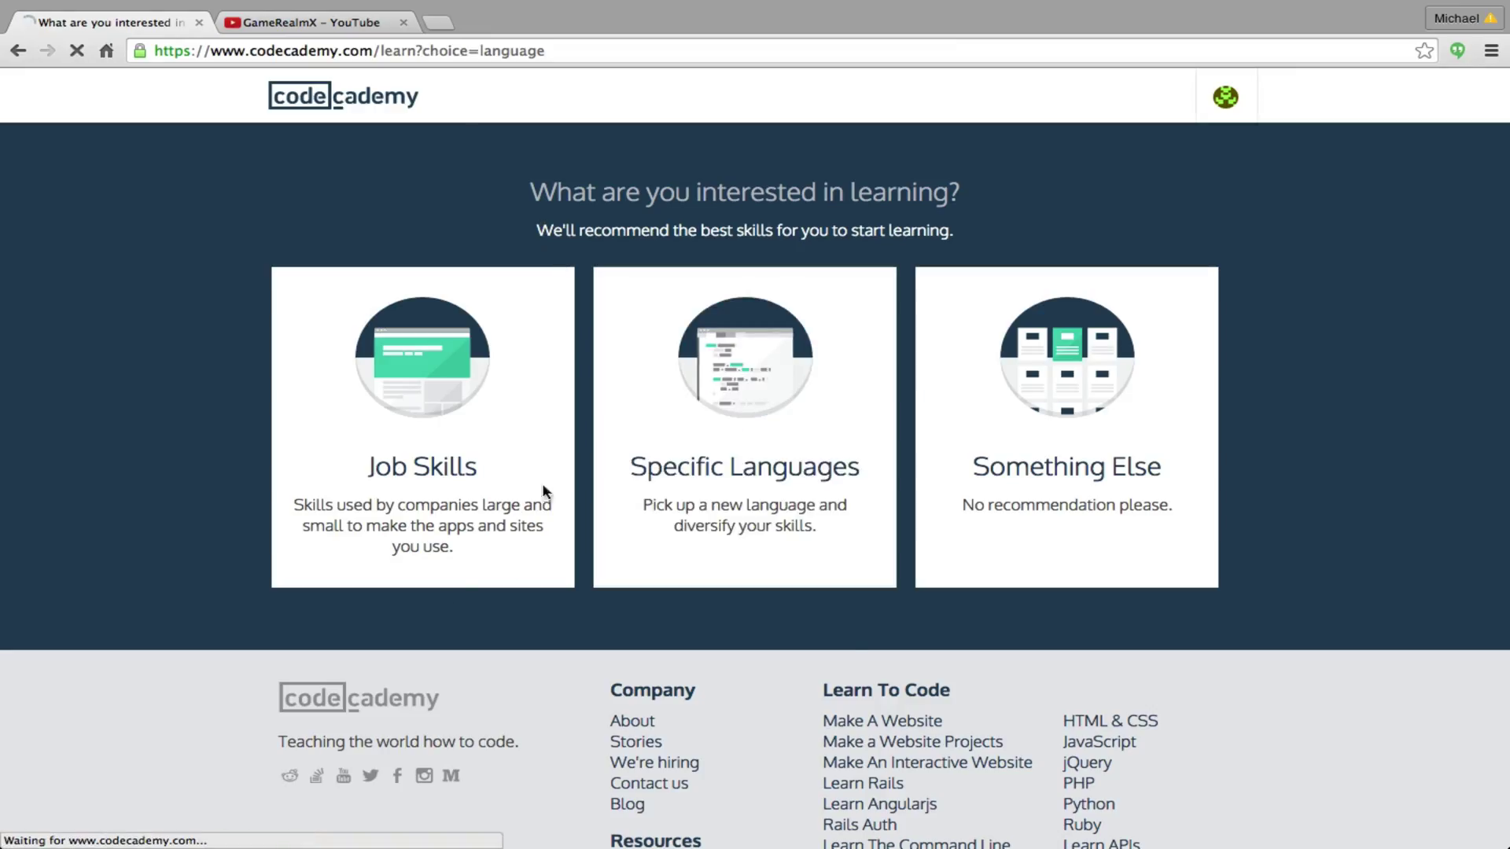
scroll(405, 466, "down", 3)
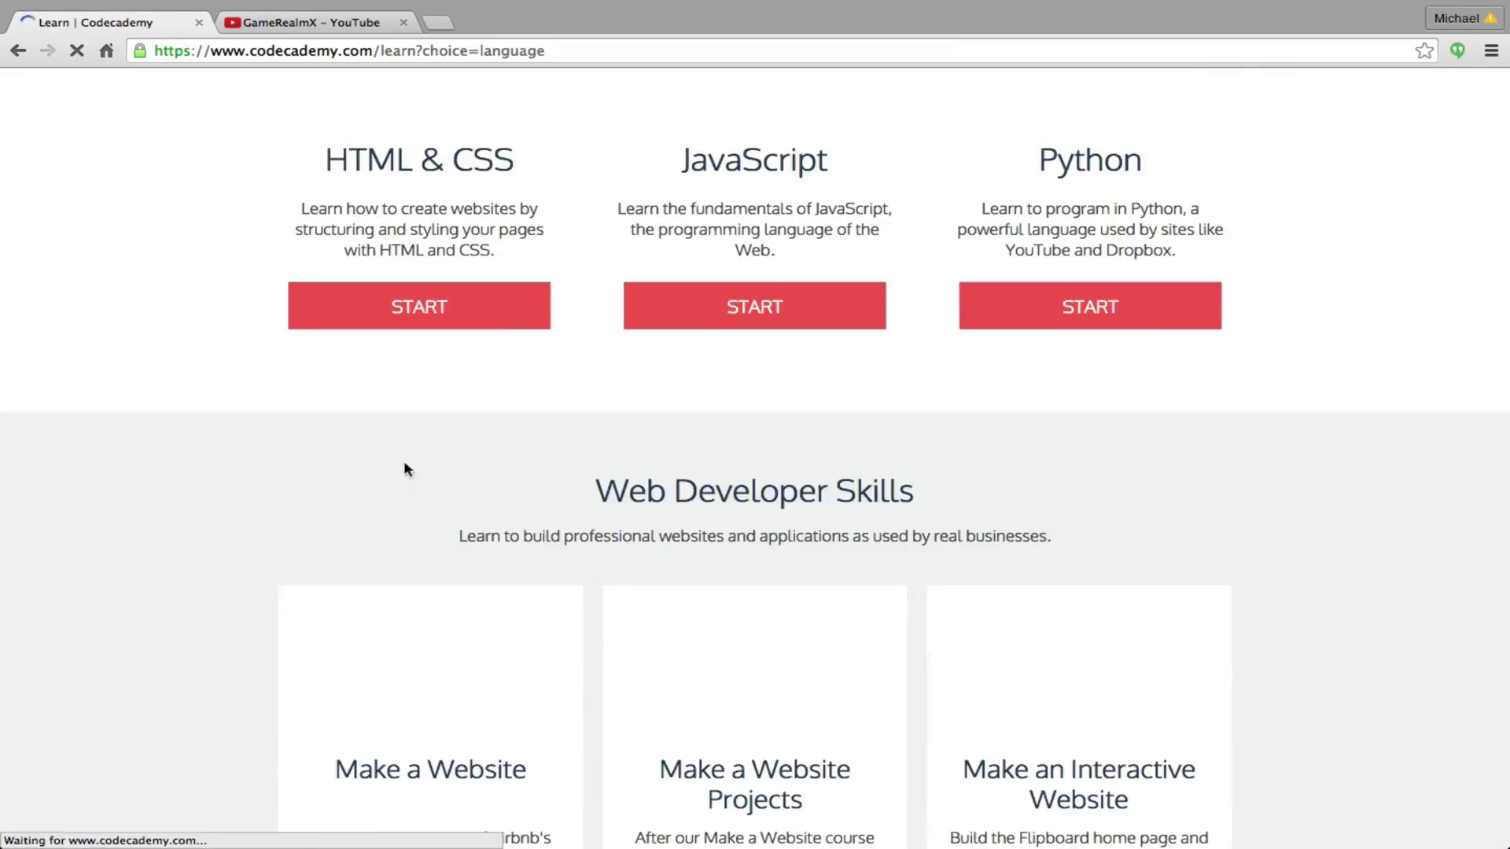
scroll(426, 447, "up", 2)
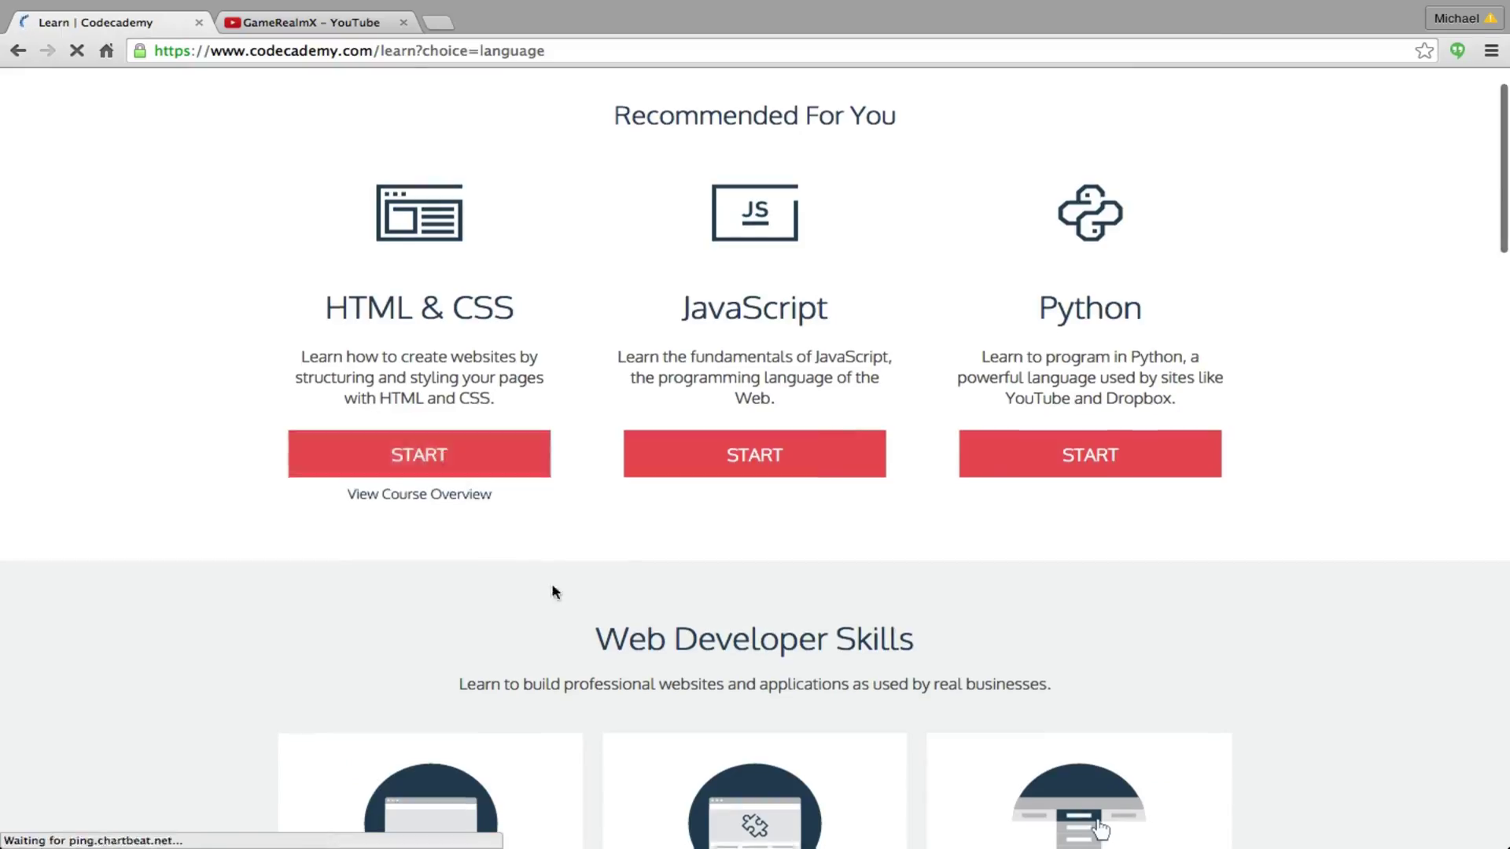
scroll(555, 594, "down", 3)
scroll(554, 594, "down", 1)
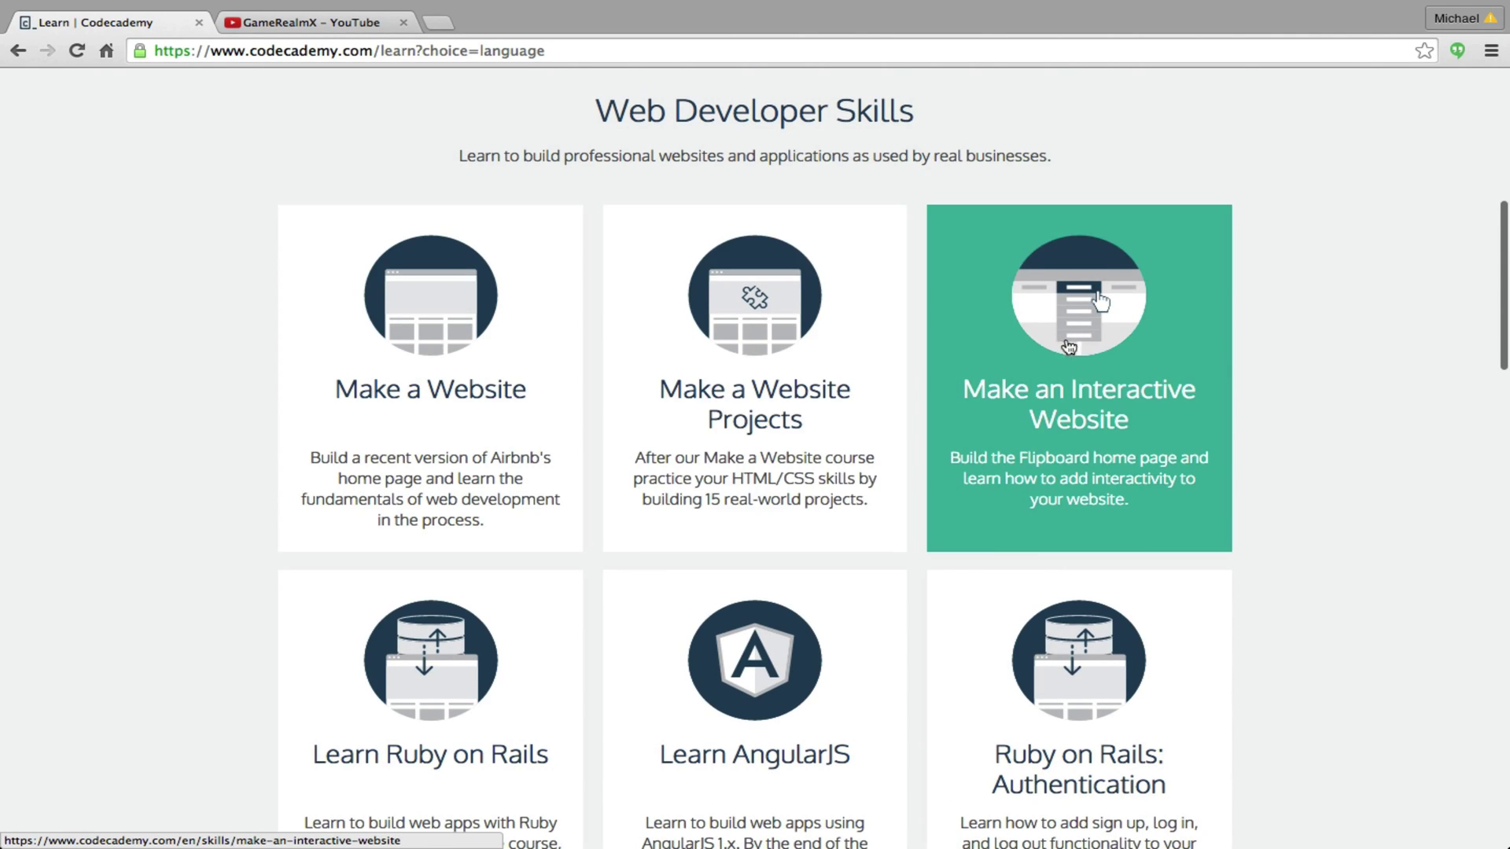
scroll(1097, 591, "down", 3)
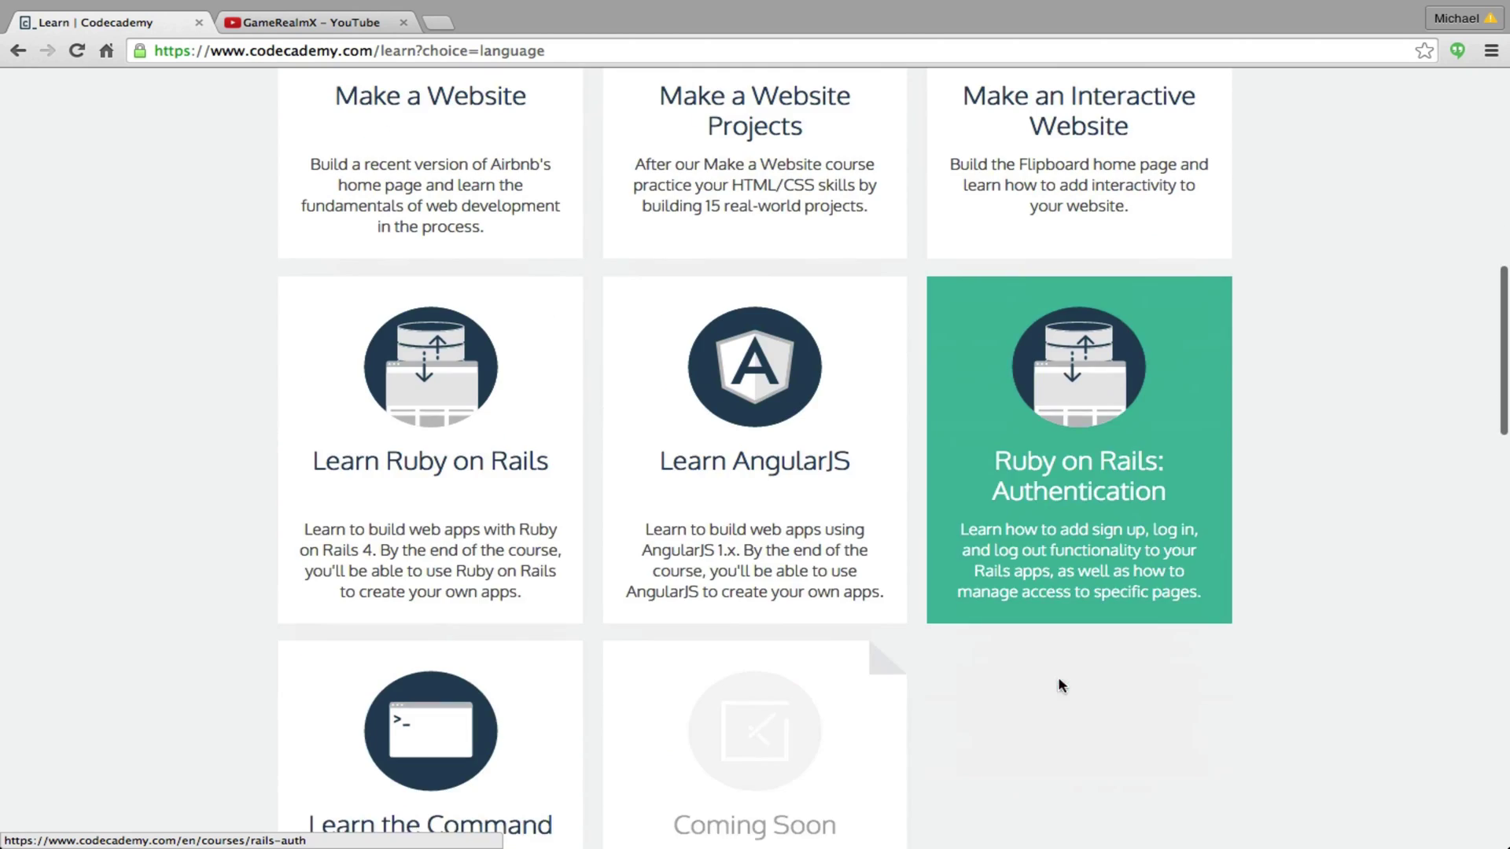
scroll(471, 708, "down", 1)
scroll(476, 704, "down", 2)
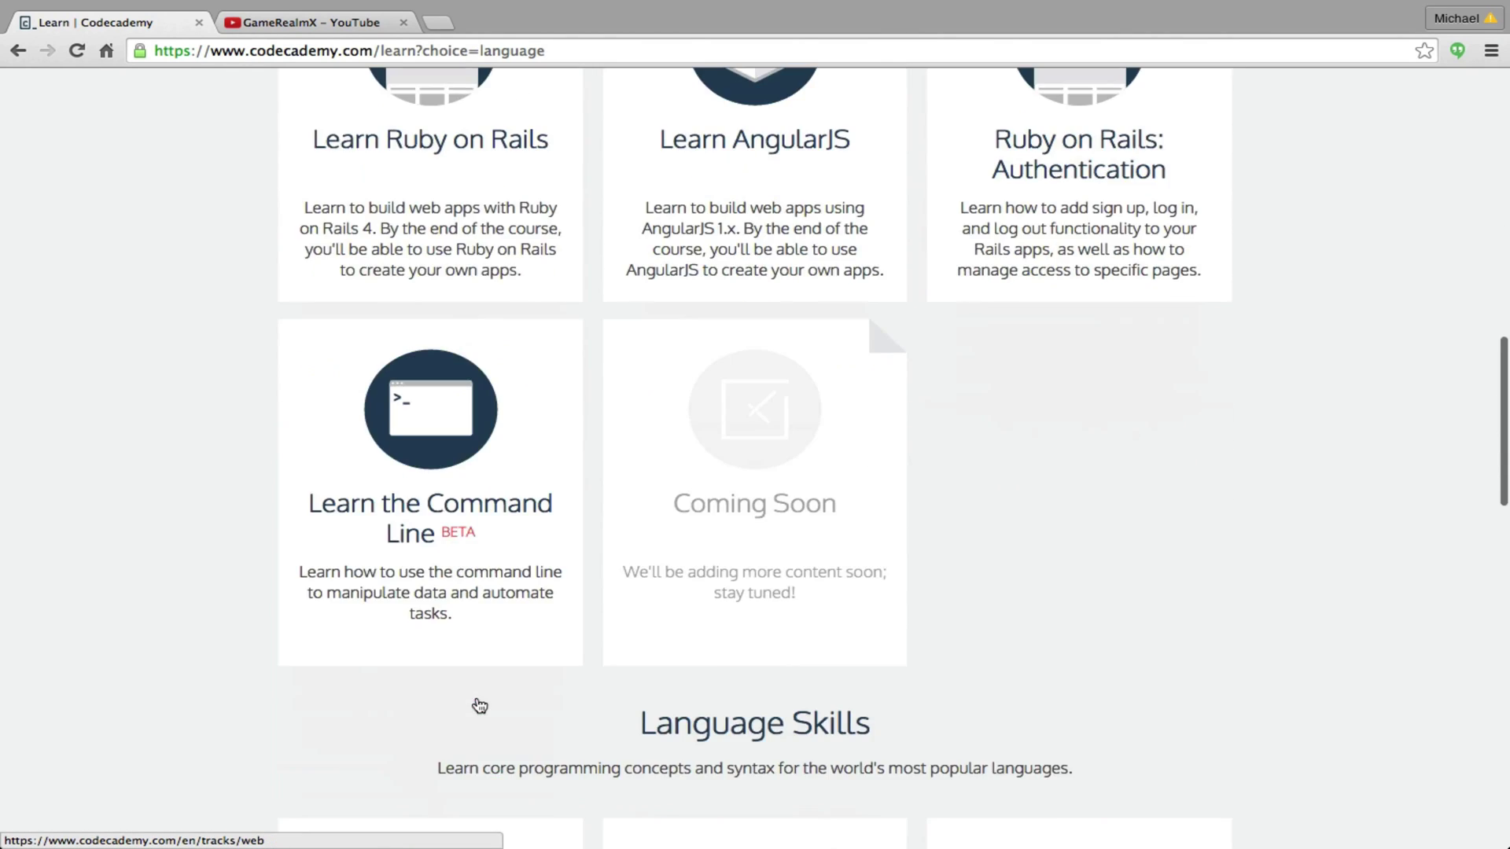
scroll(481, 706, "down", 2)
scroll(480, 706, "down", 1)
scroll(482, 706, "down", 3)
scroll(483, 704, "down", 1)
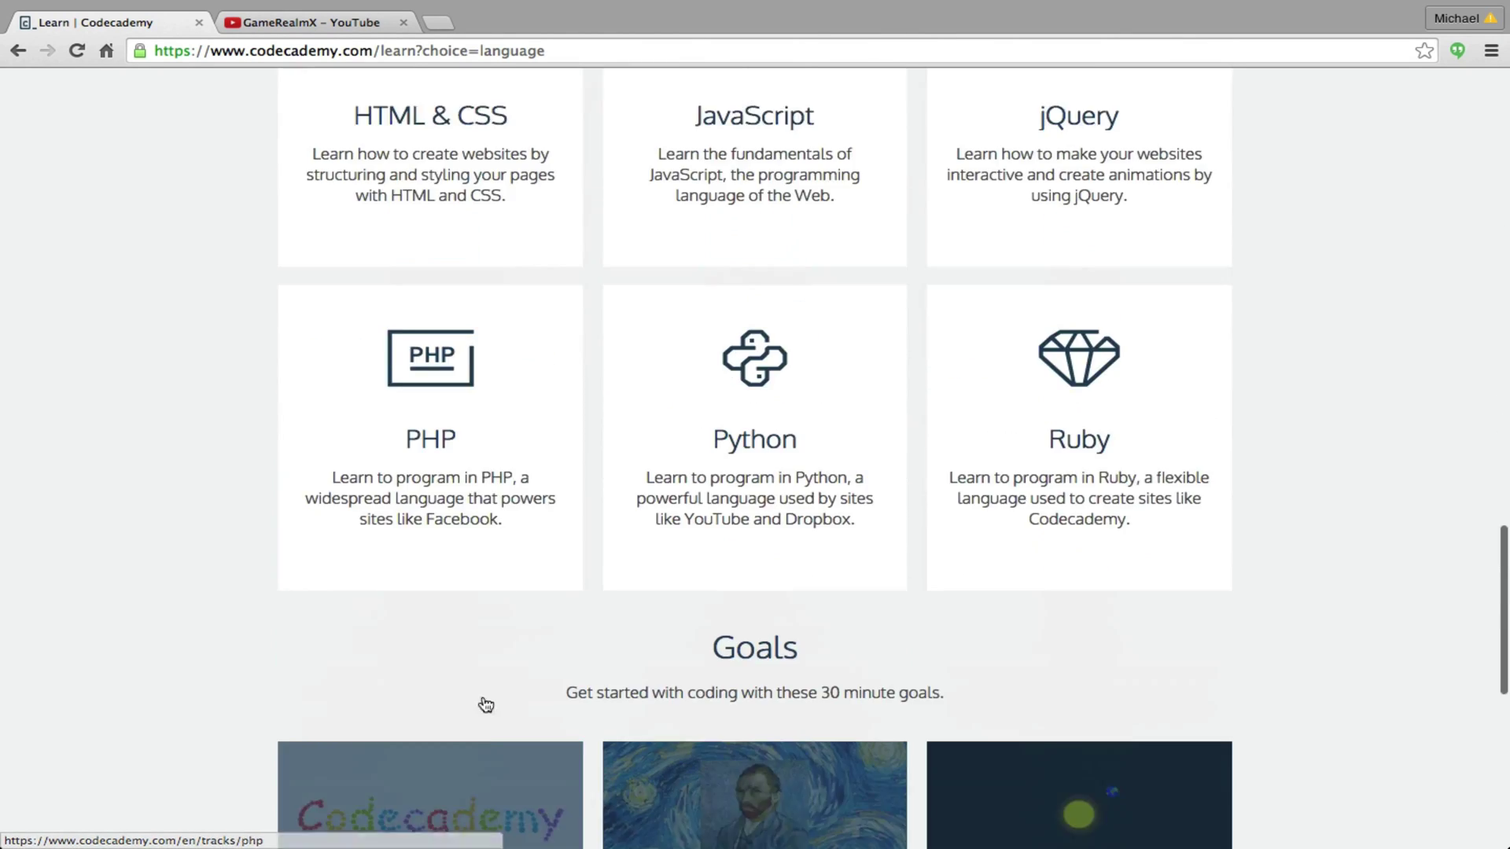
scroll(484, 704, "down", 2)
scroll(483, 701, "down", 3)
scroll(719, 320, "up", 10)
scroll(685, 284, "up", 5)
Reload the /learn catalog, browse it to the footer, then go to the API courses page
left_click(349, 100)
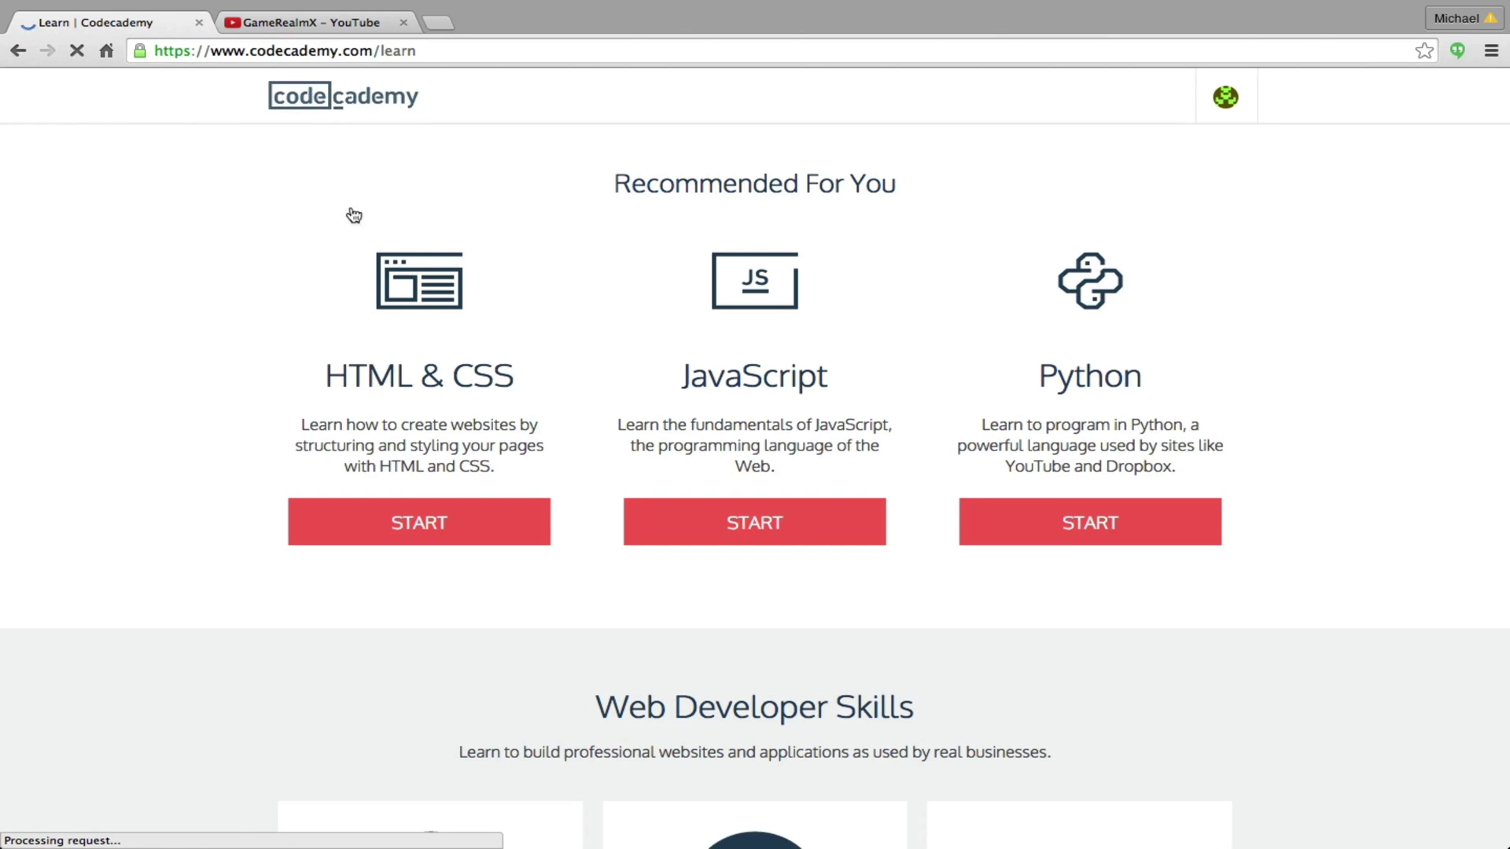
scroll(520, 441, "down", 4)
scroll(515, 441, "down", 2)
scroll(515, 444, "down", 1)
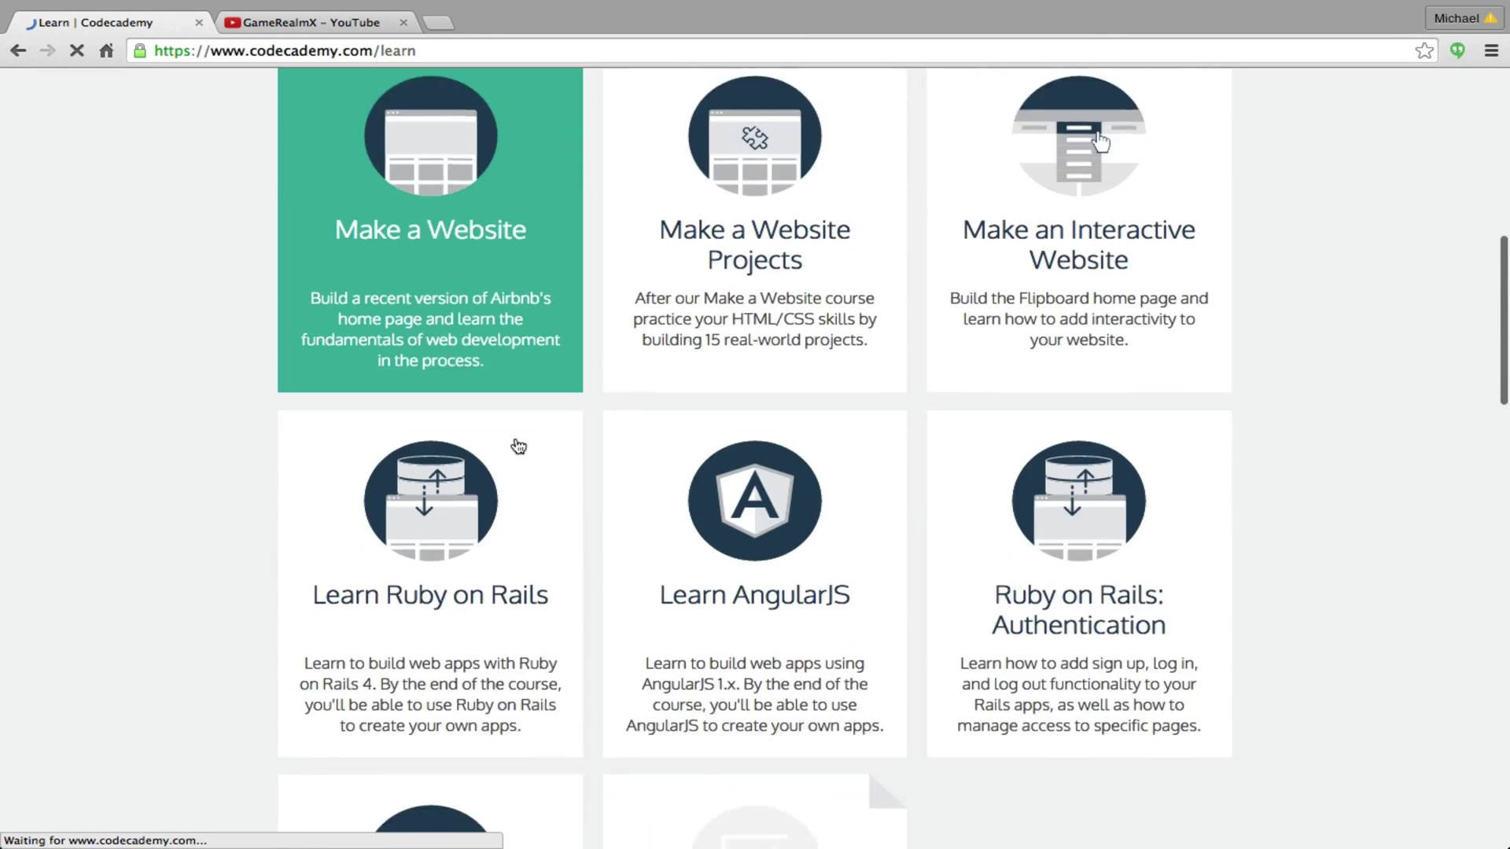
scroll(516, 443, "down", 3)
scroll(516, 444, "down", 4)
scroll(525, 547, "down", 2)
scroll(525, 547, "down", 4)
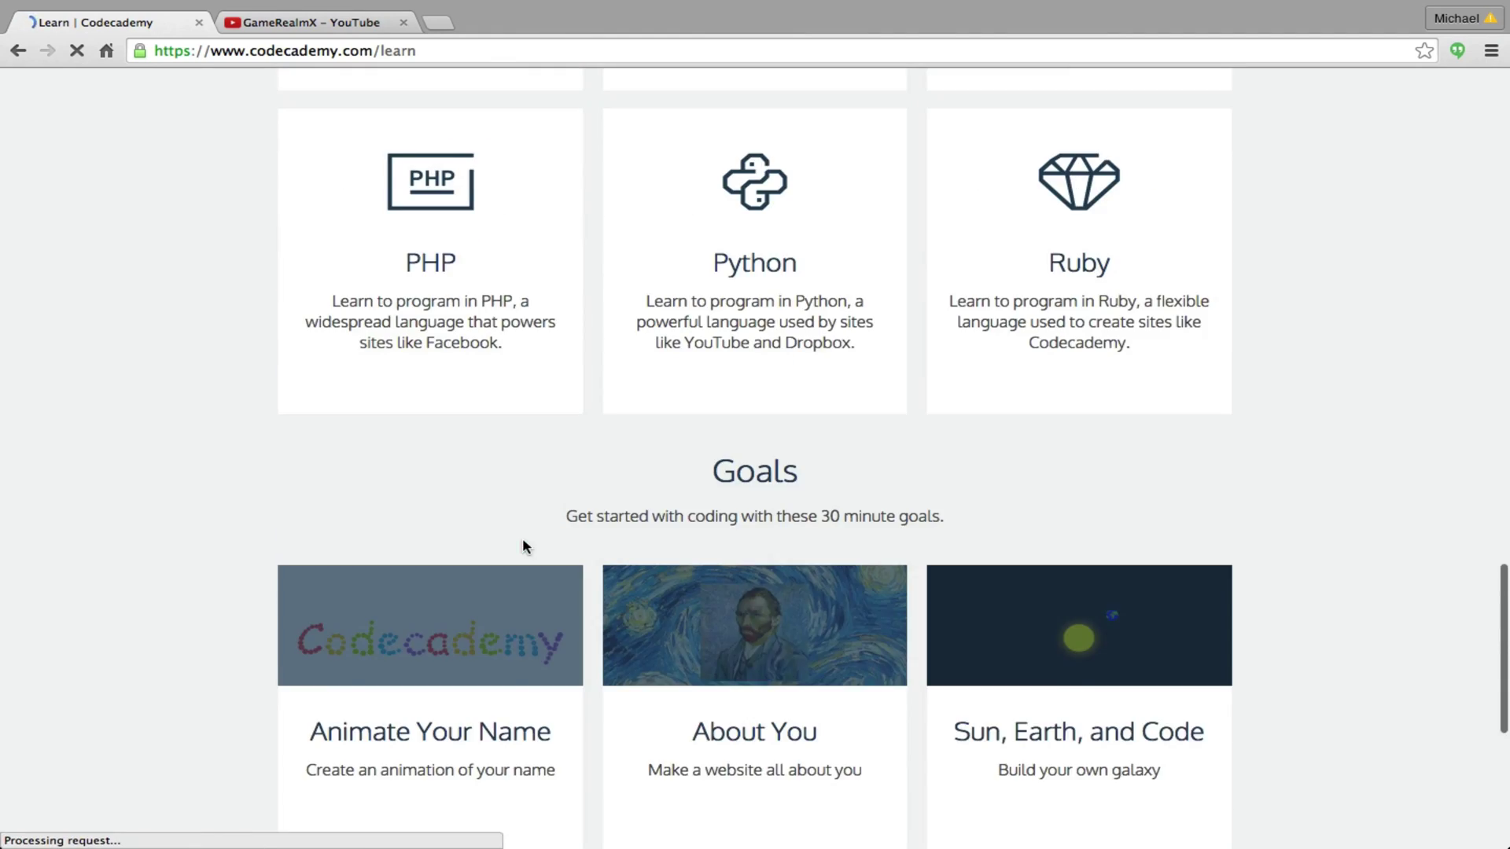
scroll(525, 542, "up", 3)
scroll(525, 522, "up", 5)
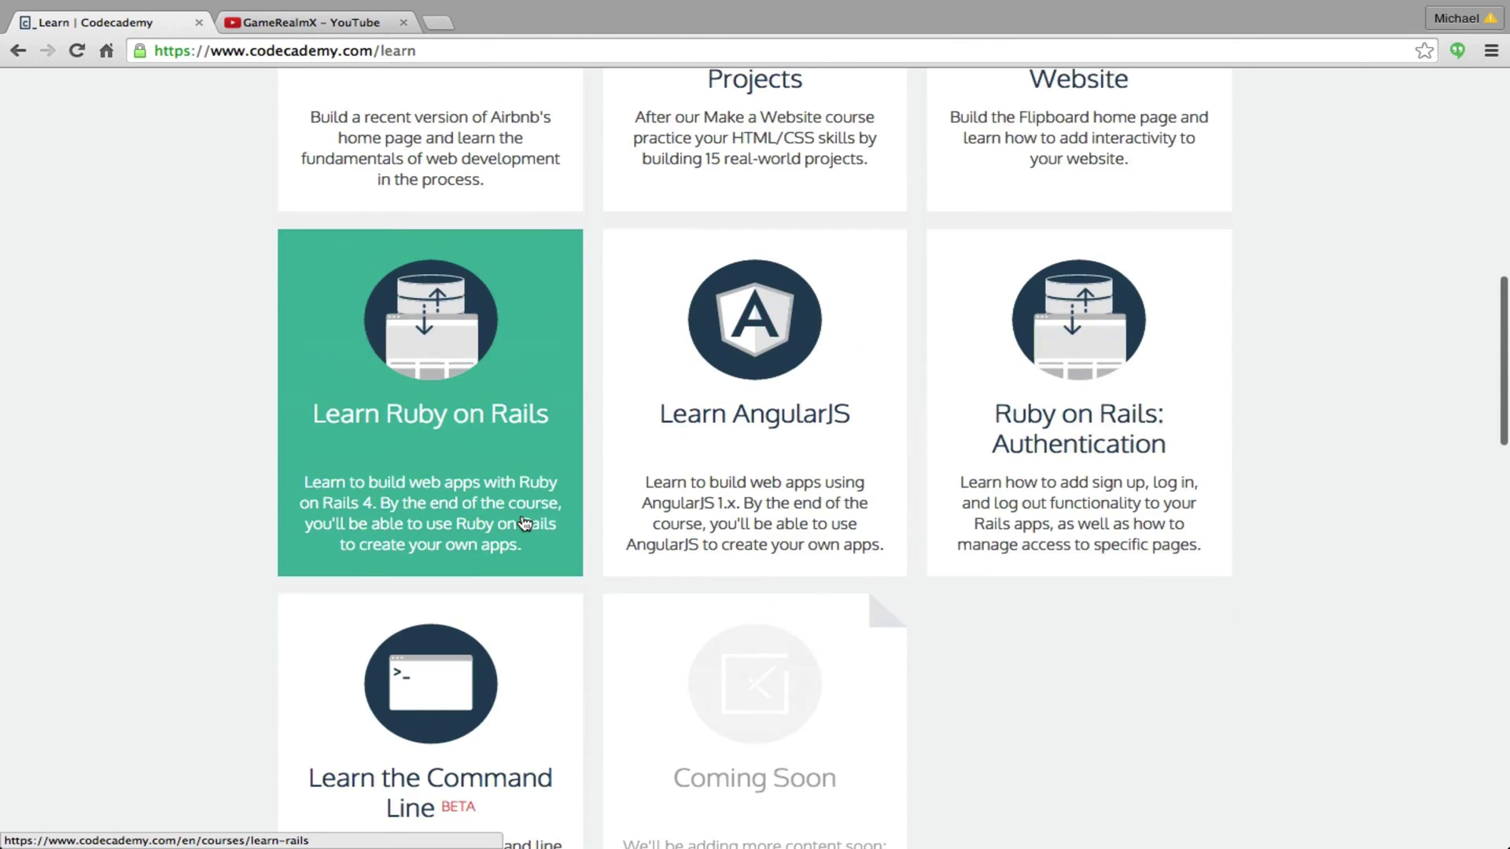
scroll(525, 523, "up", 1)
scroll(525, 523, "up", 2)
scroll(525, 521, "up", 2)
scroll(525, 519, "up", 2)
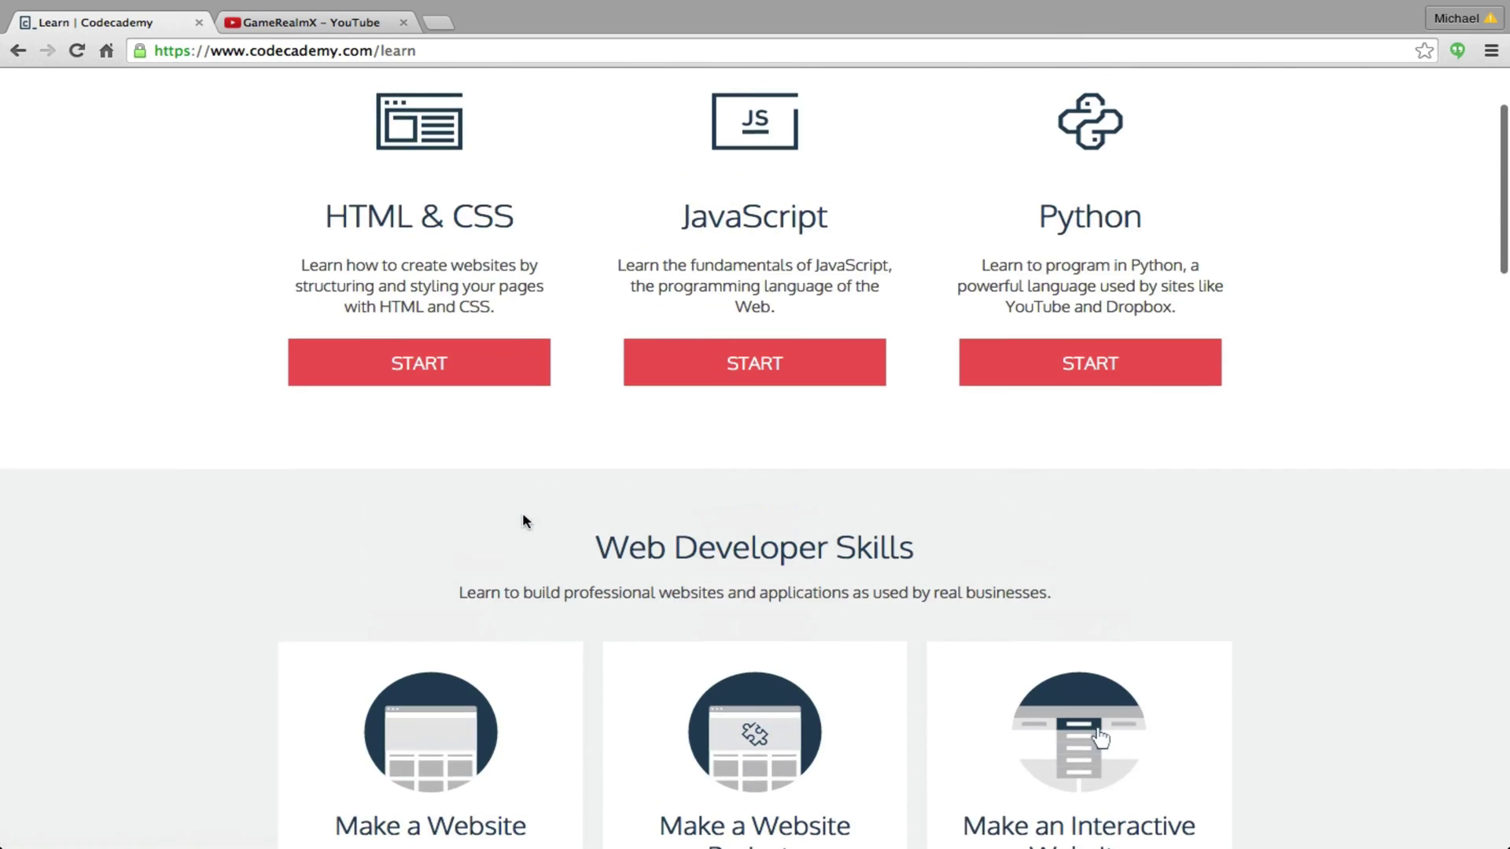
scroll(523, 516, "up", 1)
scroll(540, 507, "up", 1)
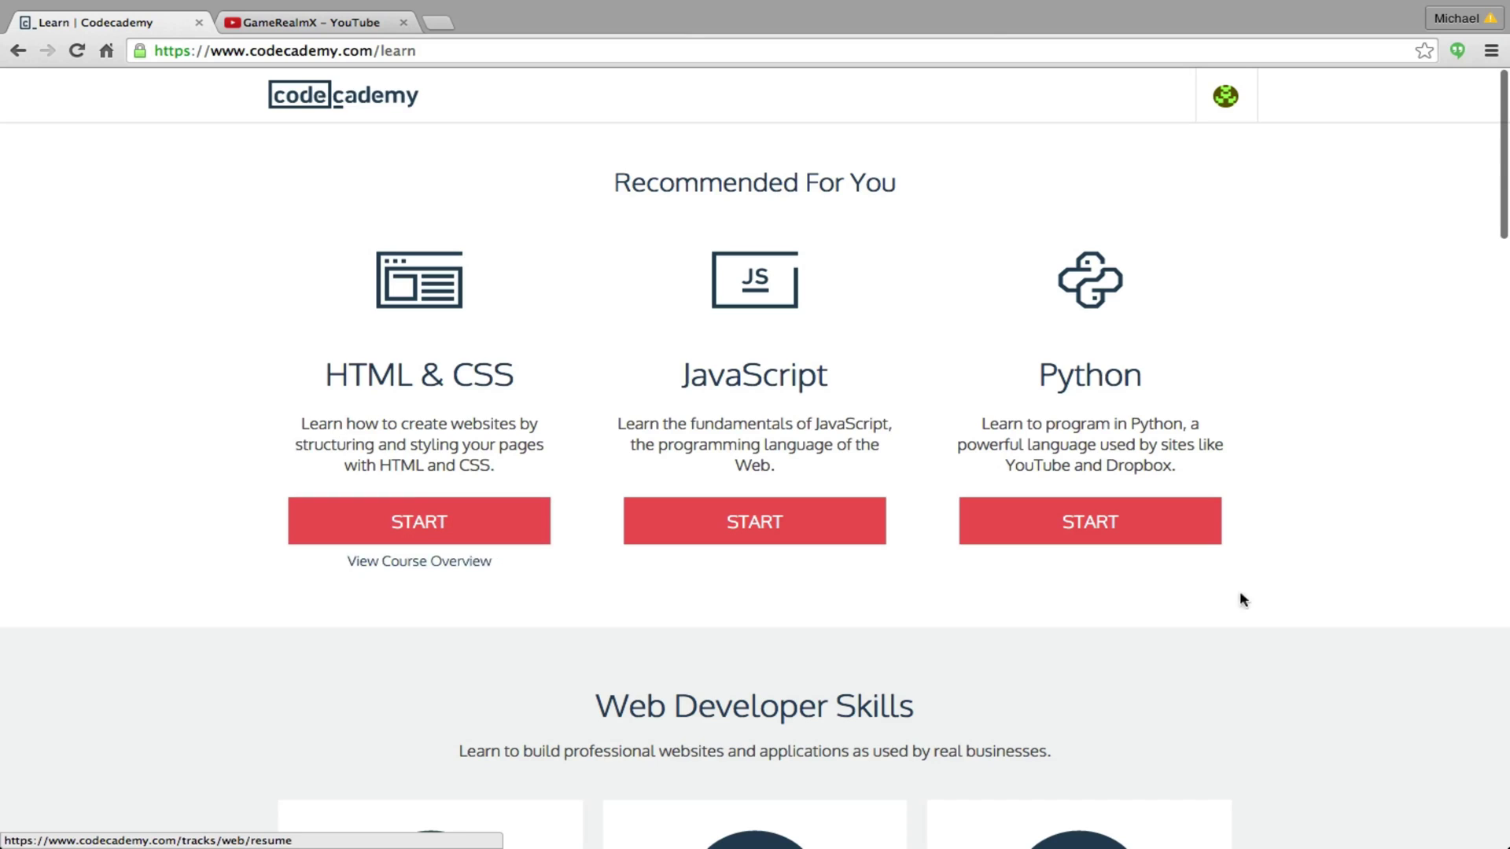
scroll(507, 649, "down", 1)
scroll(543, 643, "down", 2)
scroll(543, 651, "down", 5)
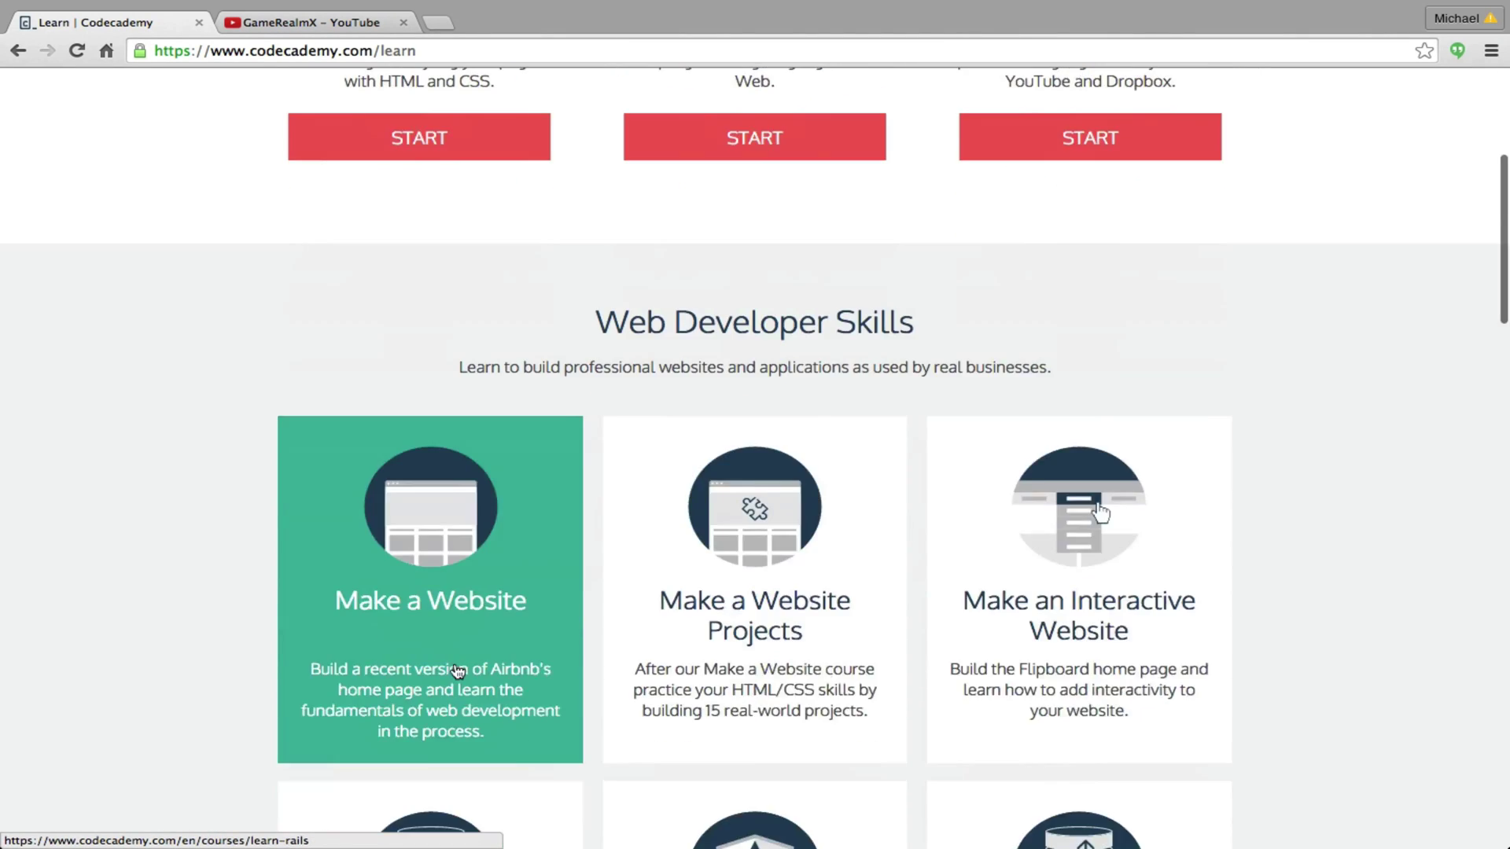
scroll(455, 667, "down", 2)
scroll(460, 660, "down", 1)
scroll(469, 657, "up", 1)
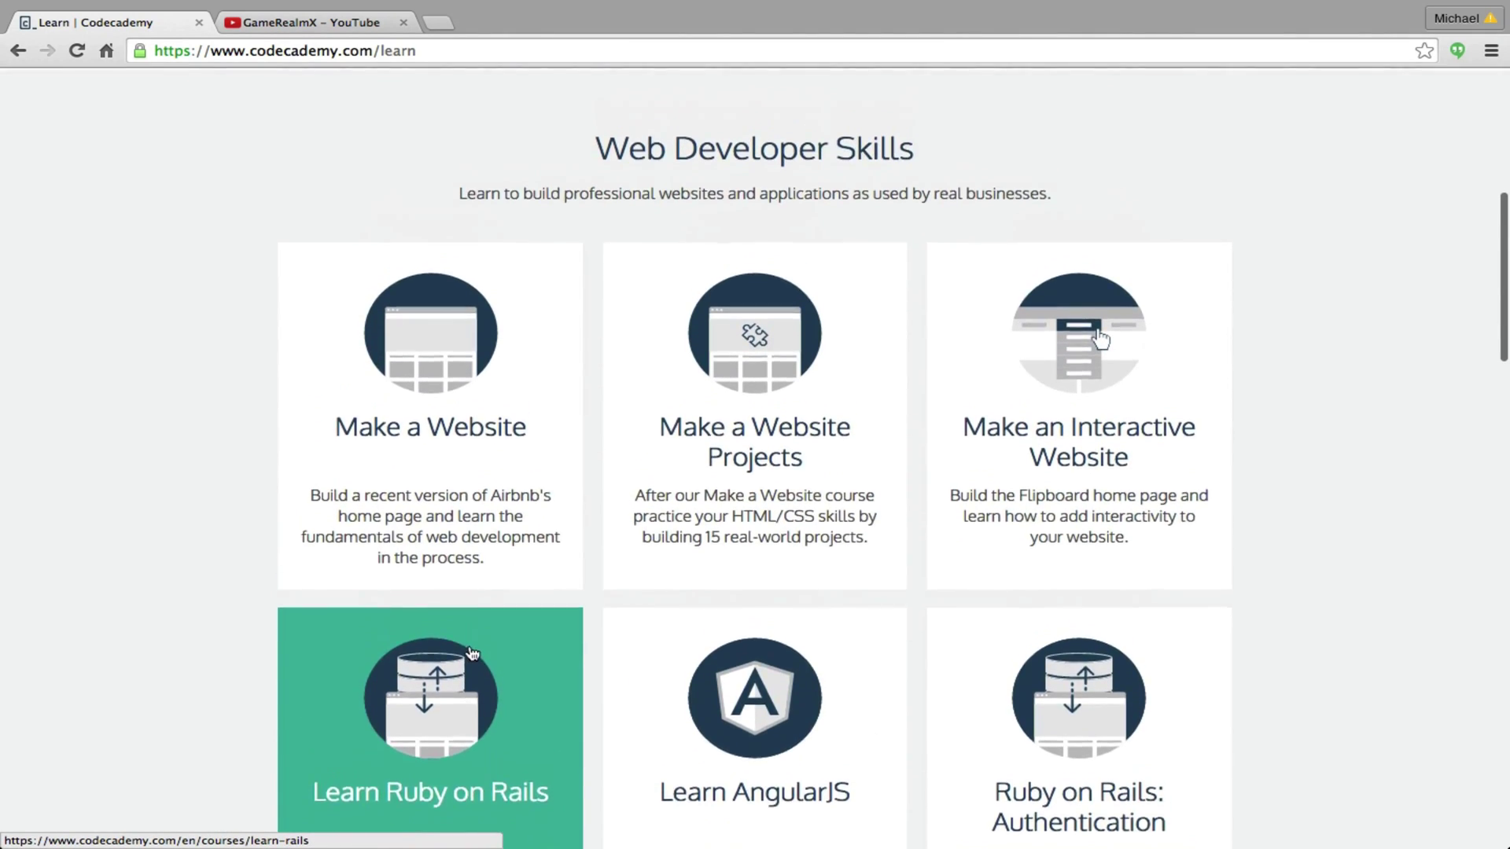
scroll(470, 656, "down", 2)
scroll(472, 651, "down", 2)
scroll(471, 649, "down", 1)
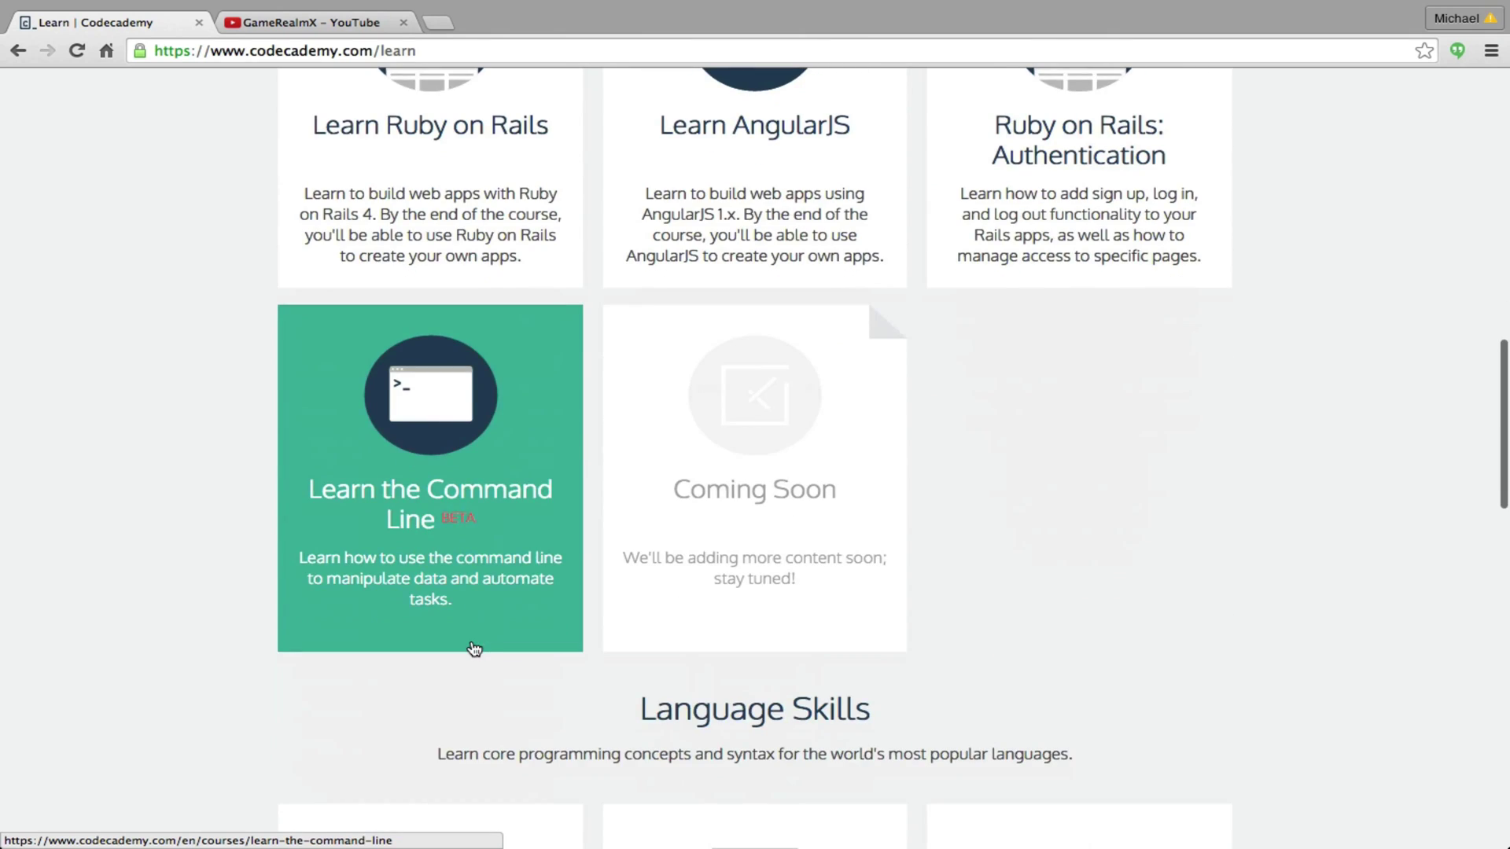
scroll(471, 648, "down", 2)
scroll(473, 648, "down", 1)
scroll(474, 648, "down", 2)
scroll(508, 543, "down", 1)
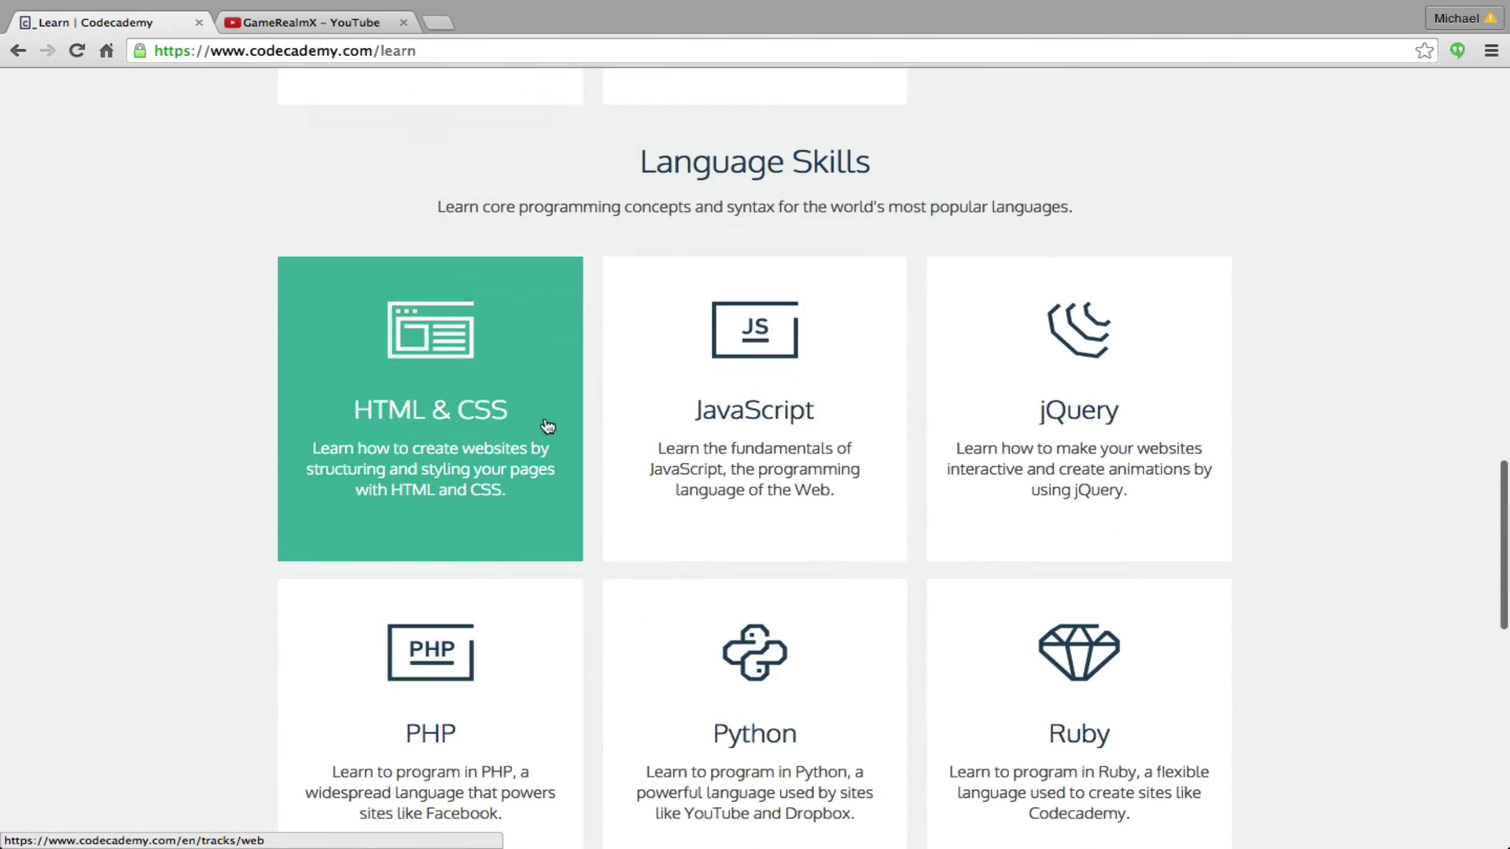
scroll(626, 448, "down", 1)
scroll(673, 557, "down", 2)
scroll(667, 553, "down", 3)
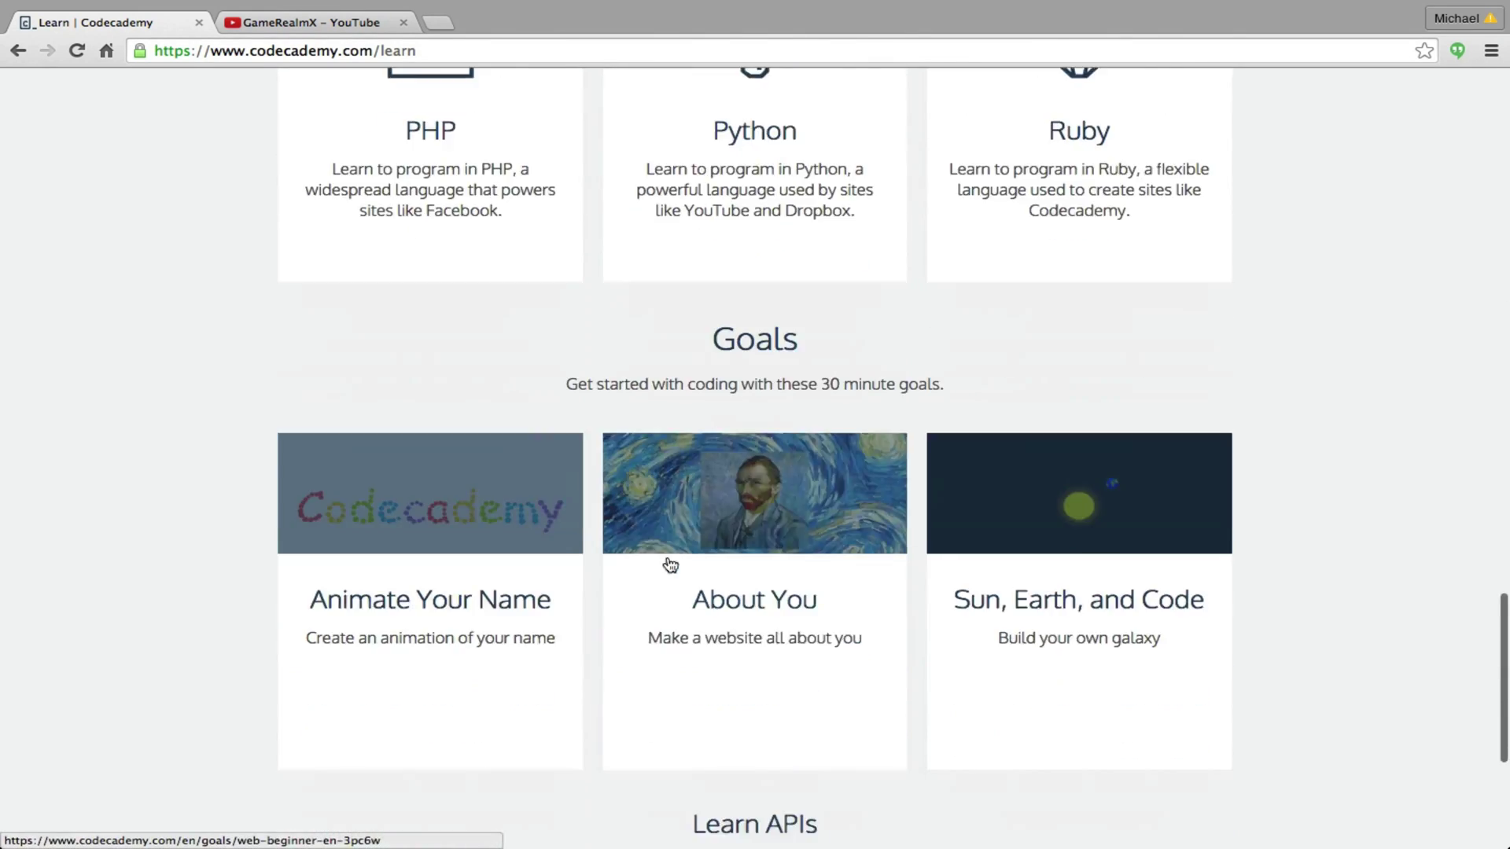
scroll(668, 566, "down", 1)
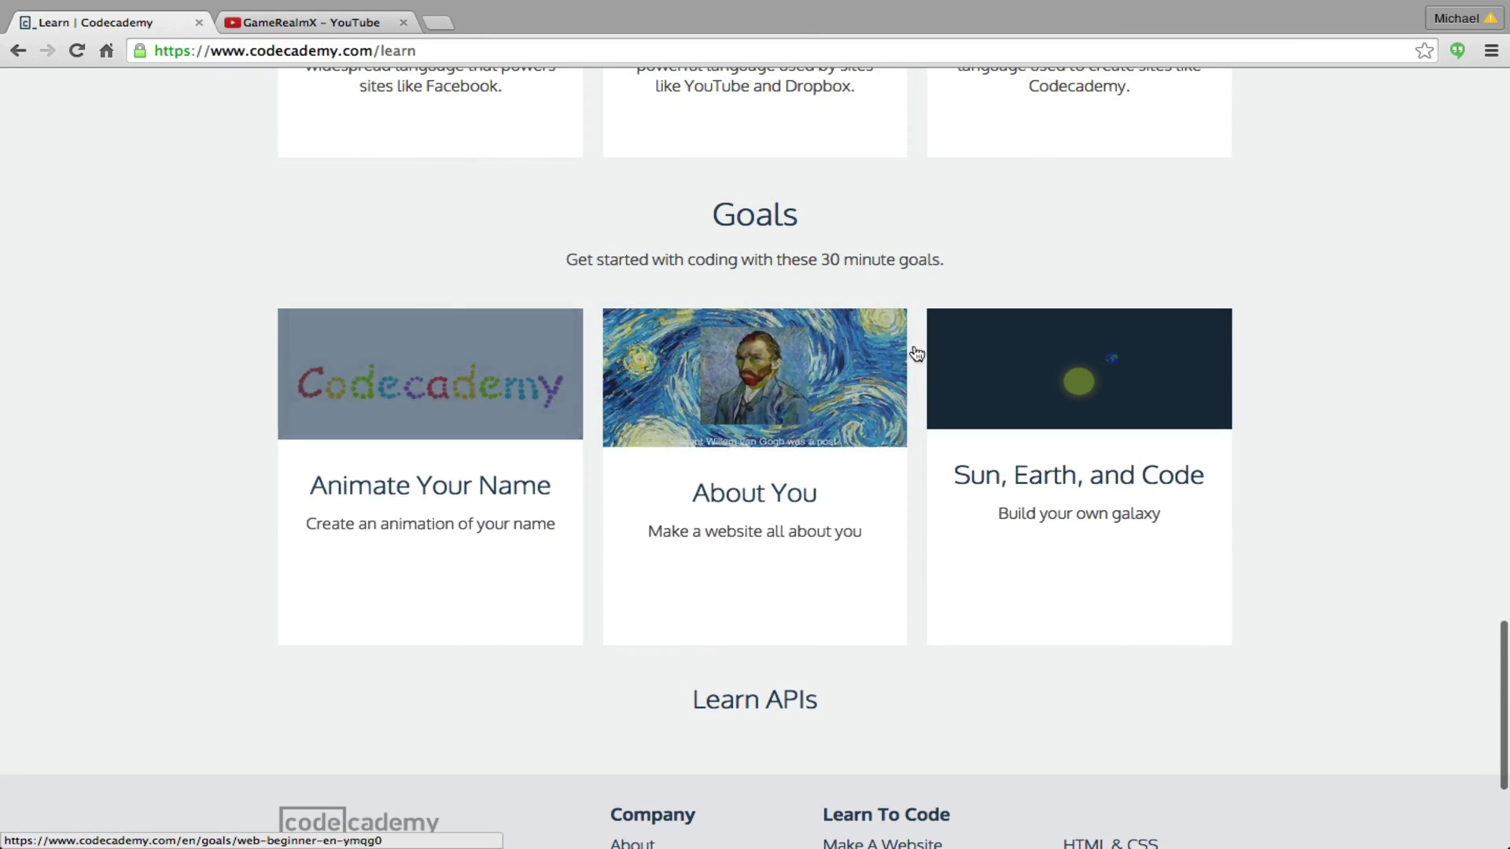
scroll(779, 590, "down", 3)
left_click(766, 455)
scroll(611, 608, "down", 1)
scroll(612, 607, "down", 2)
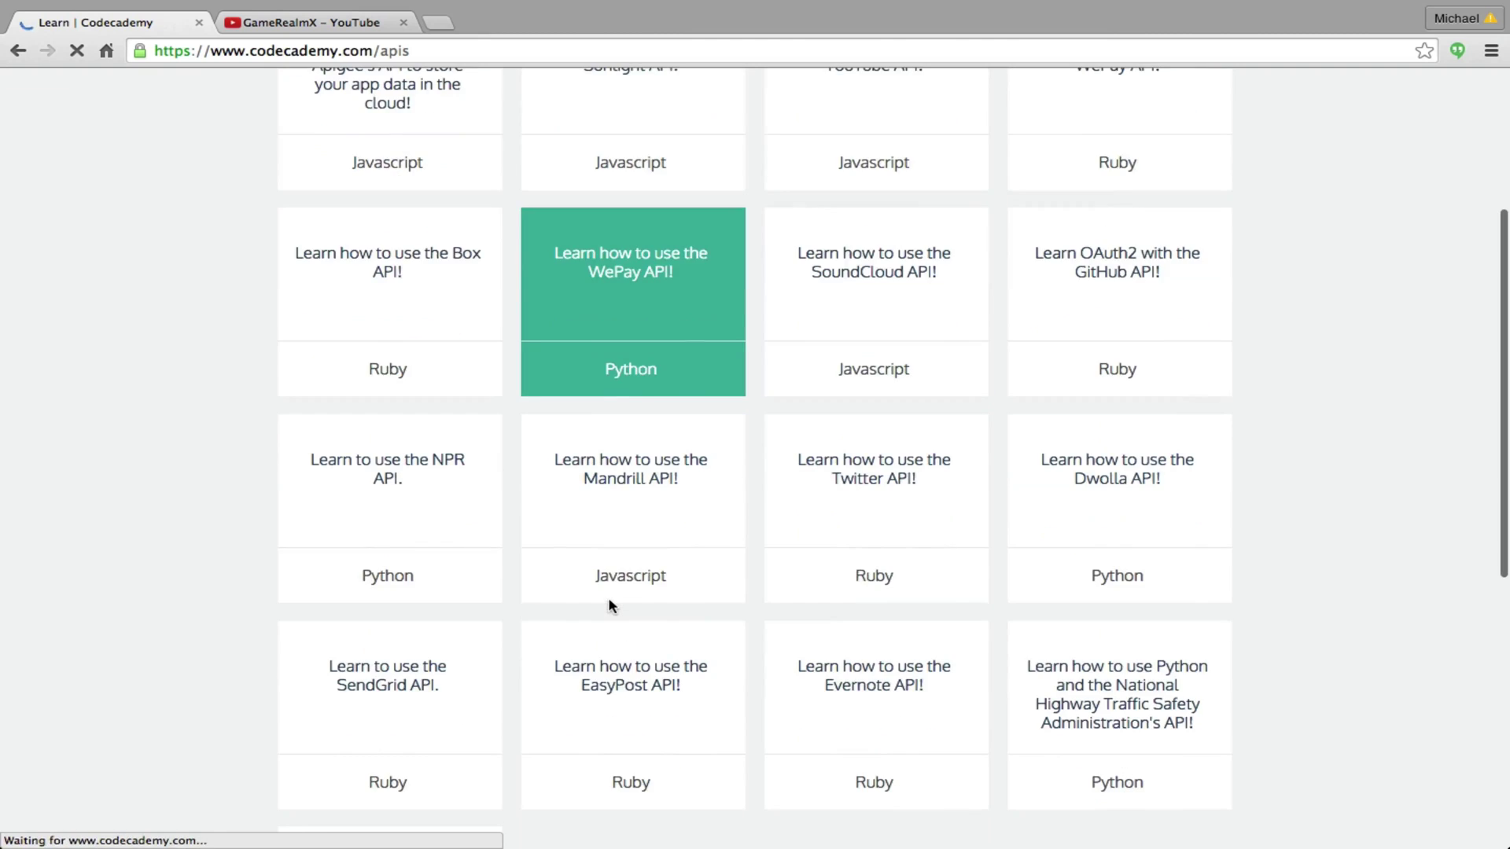
scroll(611, 608, "down", 1)
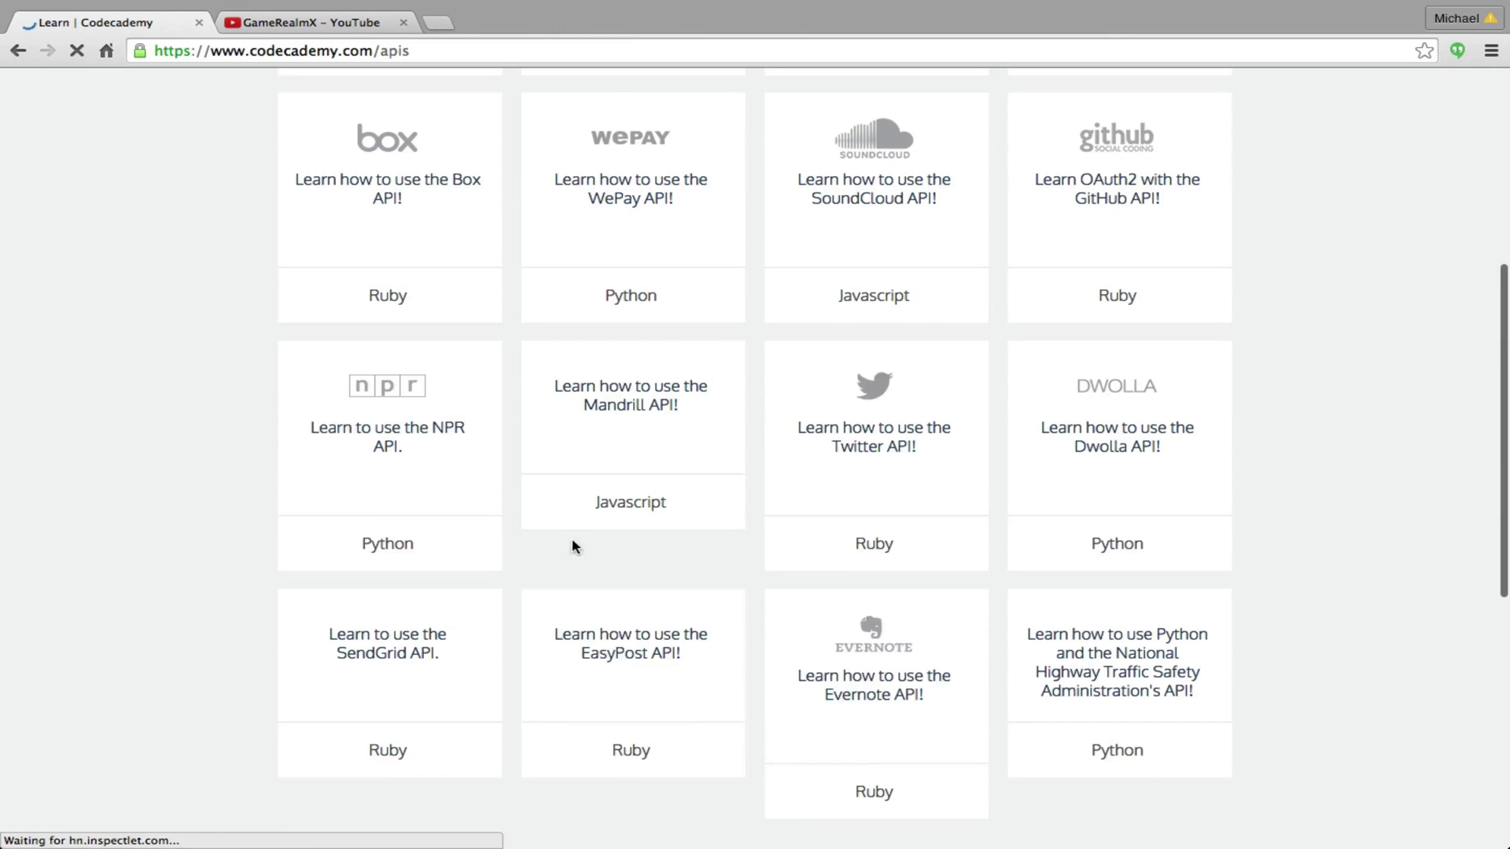
scroll(554, 536, "up", 3)
scroll(513, 517, "up", 1)
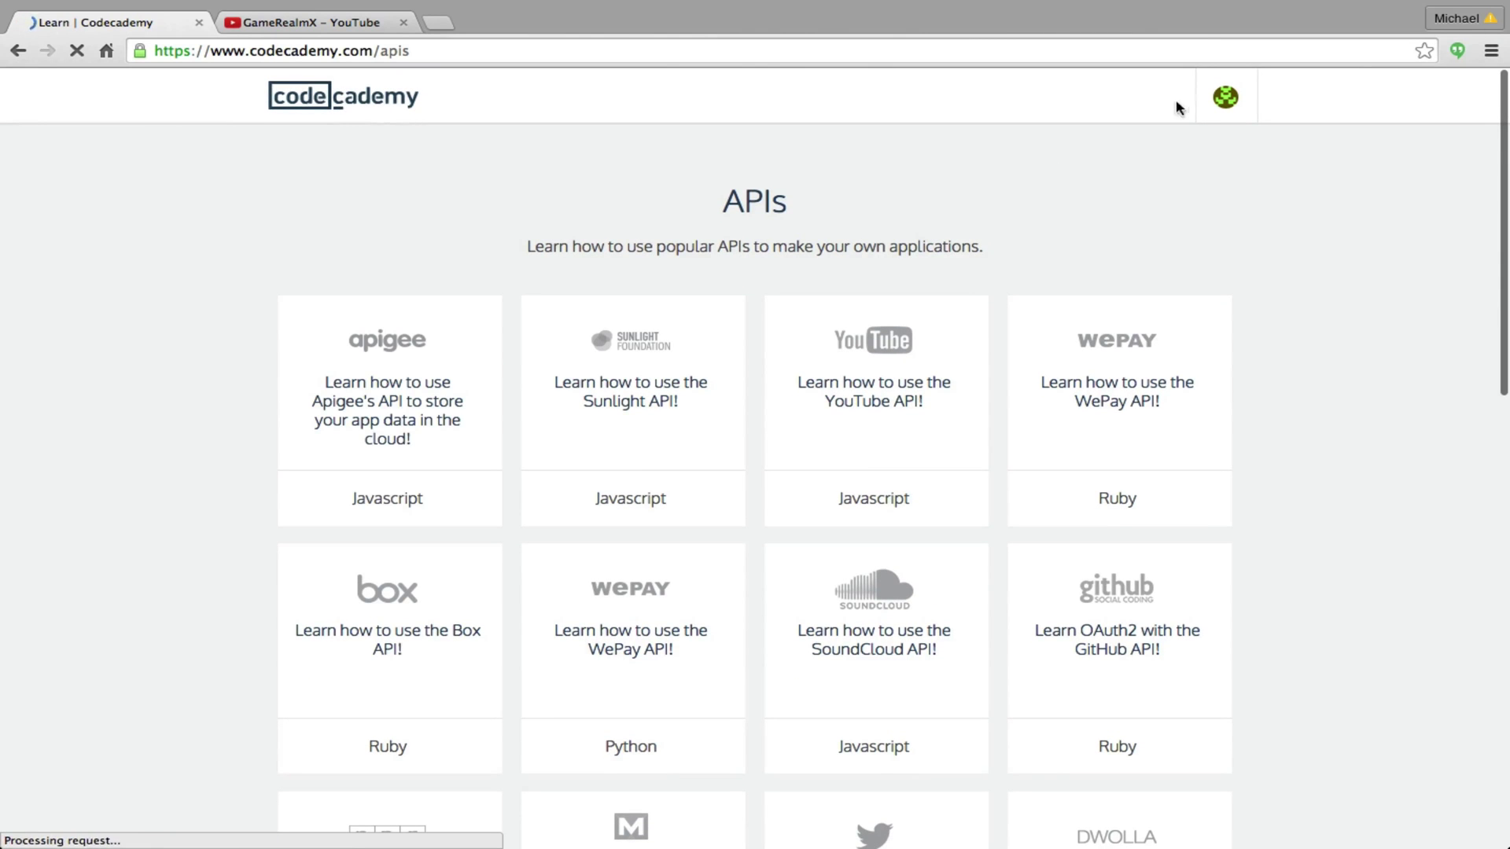
Go to the GameRealmX profile page through the avatar menu's View my profile
left_click(1225, 96)
left_click(1111, 172)
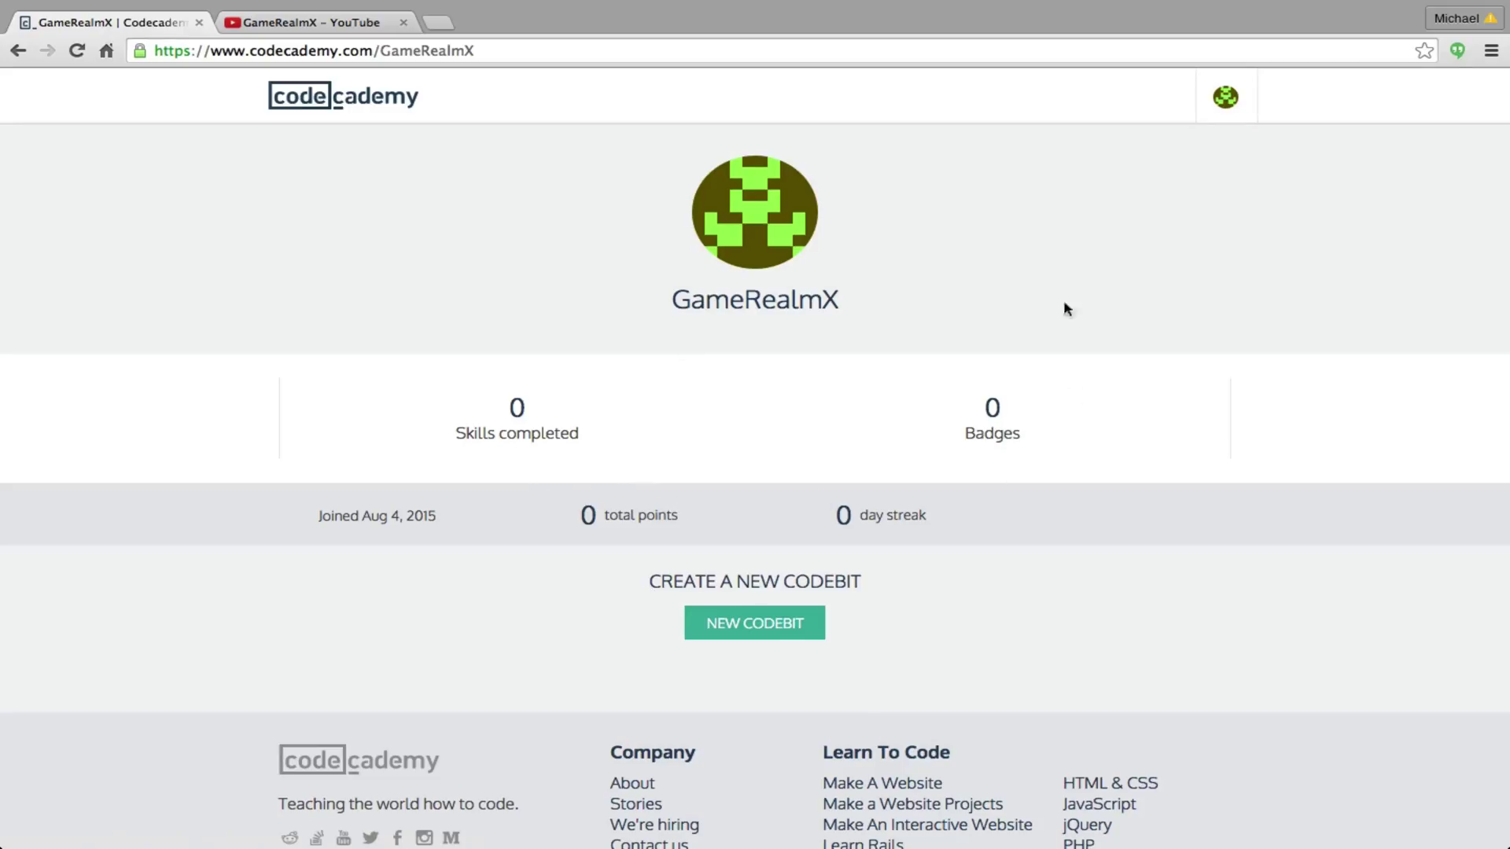
Choose Help from the avatar menu to reach the Codecademy Help Center
left_click(1225, 97)
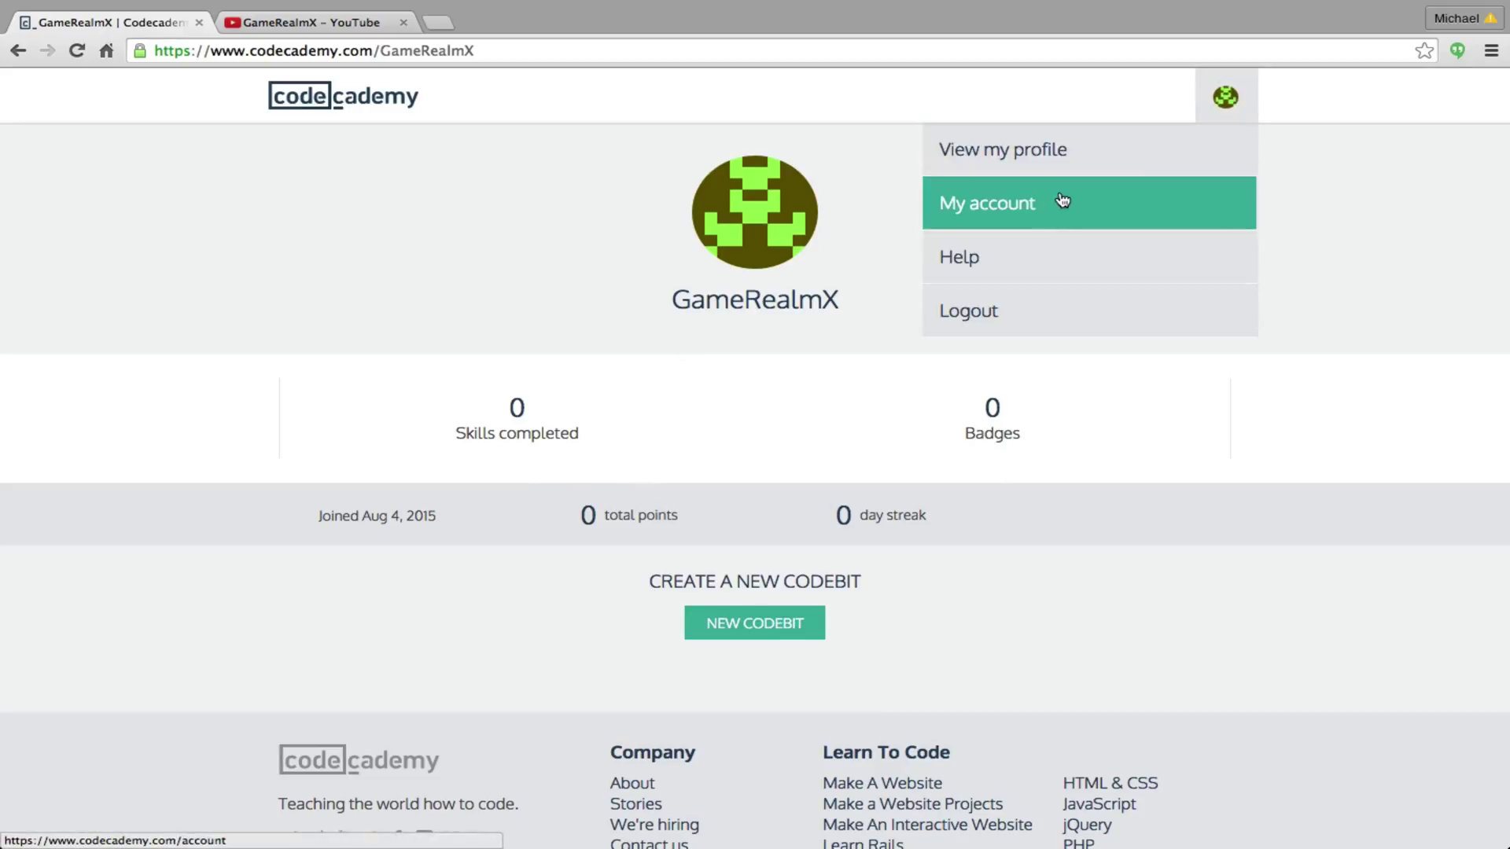
left_click(1014, 259)
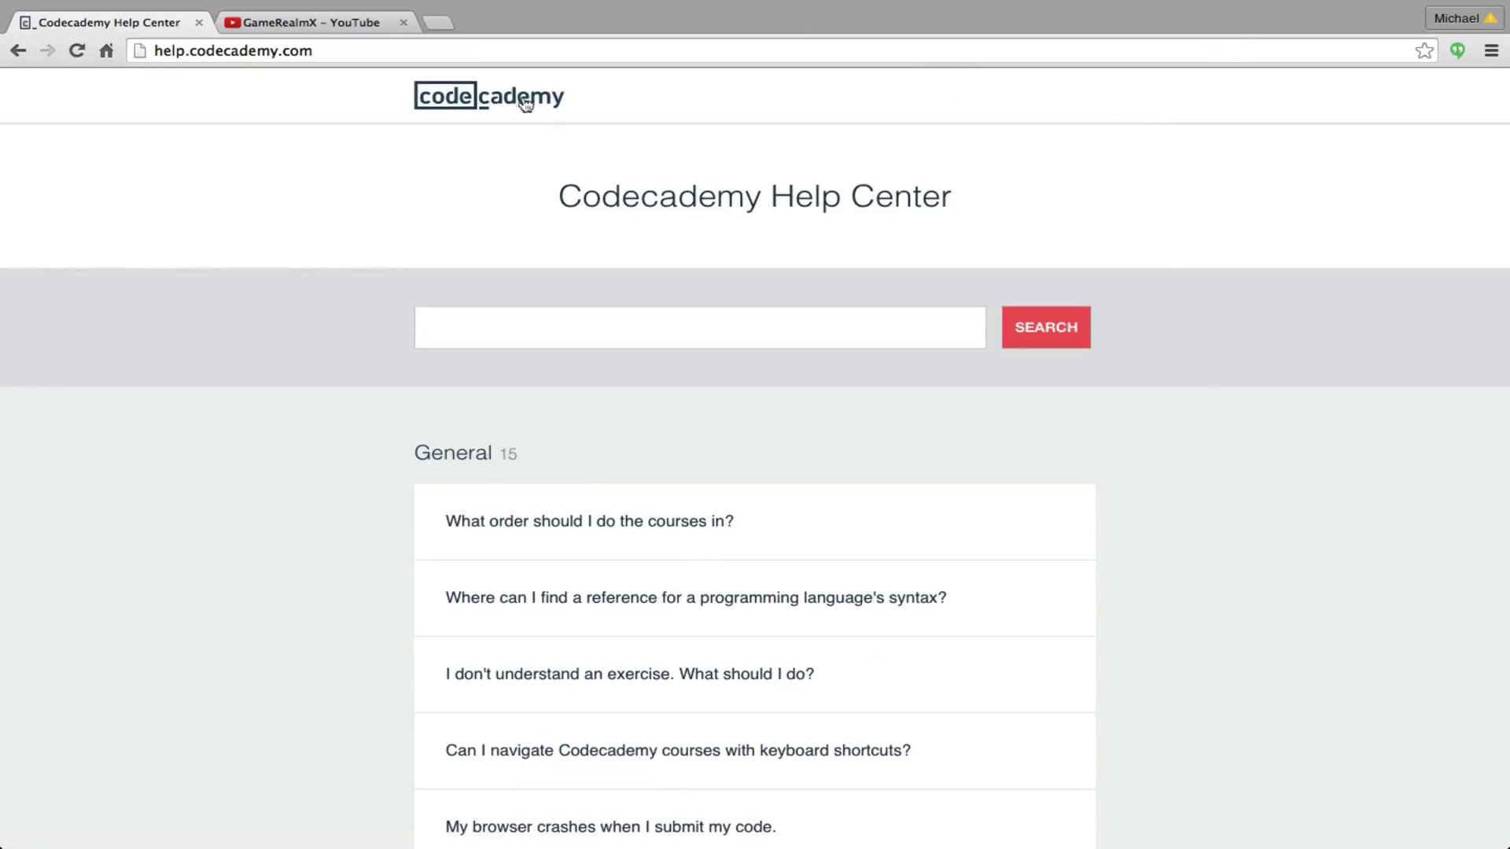
Go back to codecademy.com/learn using the codecademy logo
left_click(480, 95)
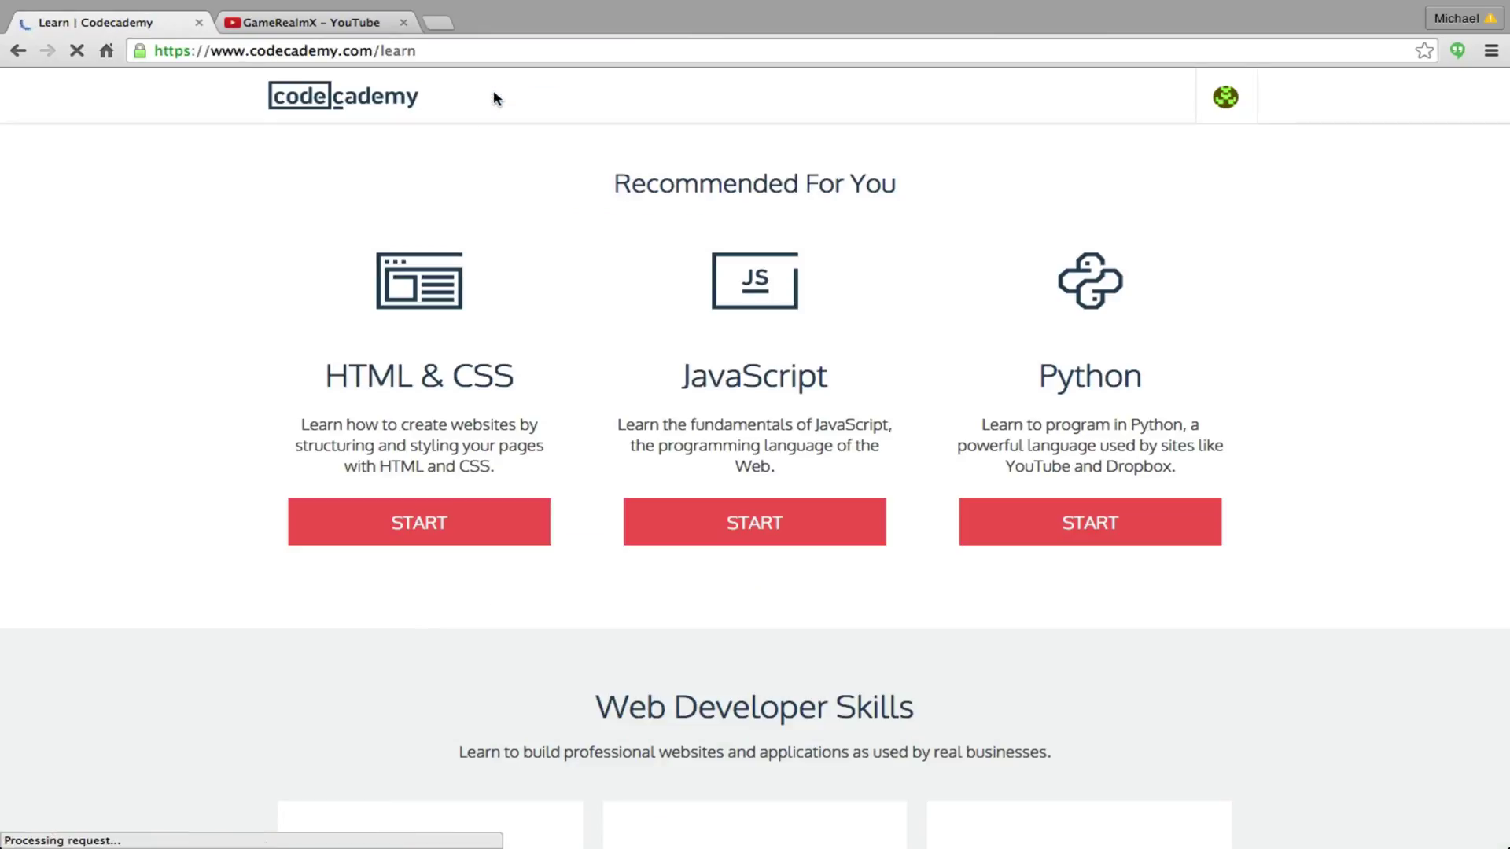